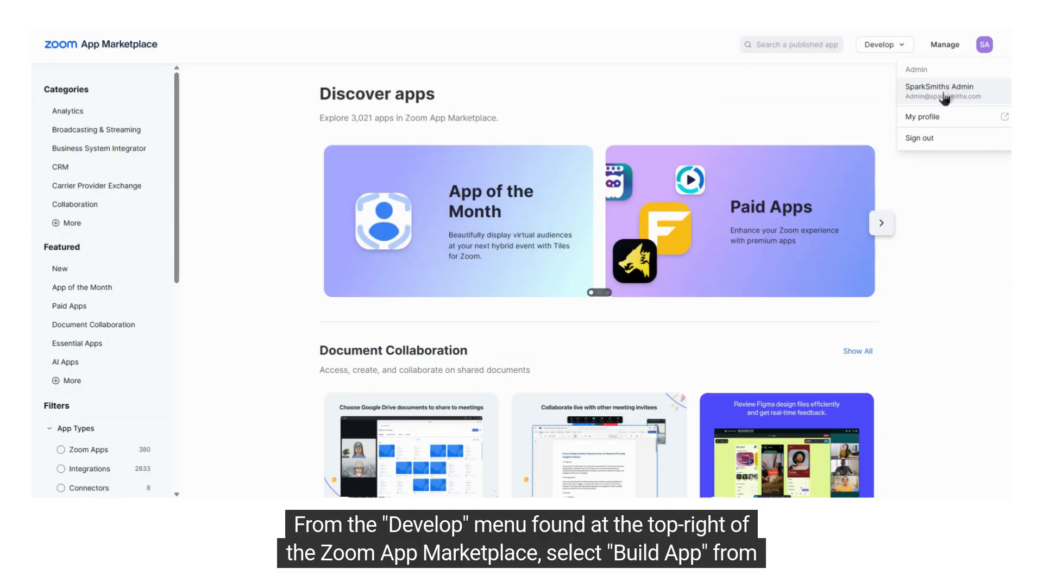
- Start building a new app in the Zoom App Marketplace and create it as a General App
mouse_move(896, 54)
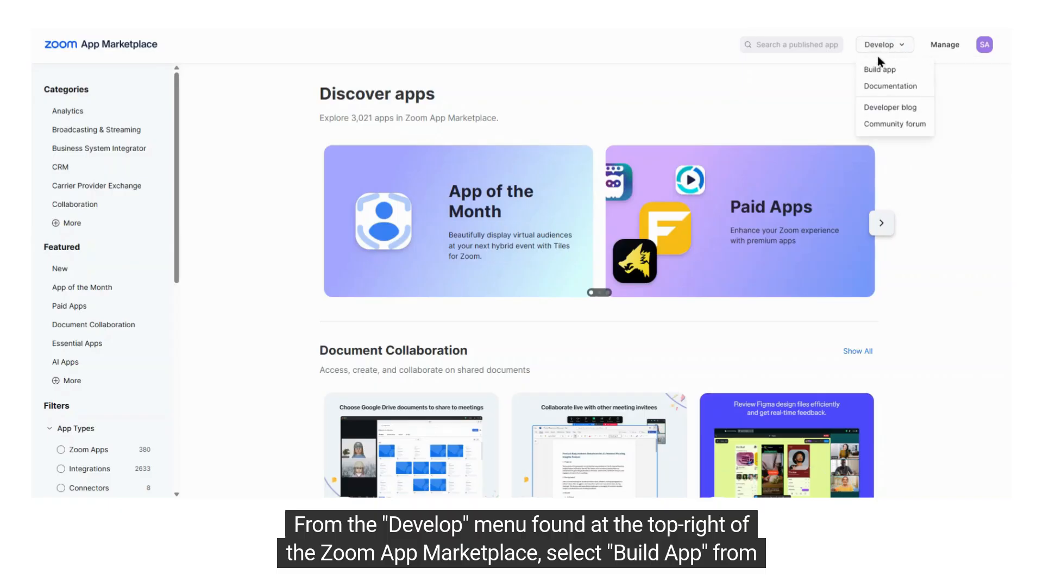
click(902, 71)
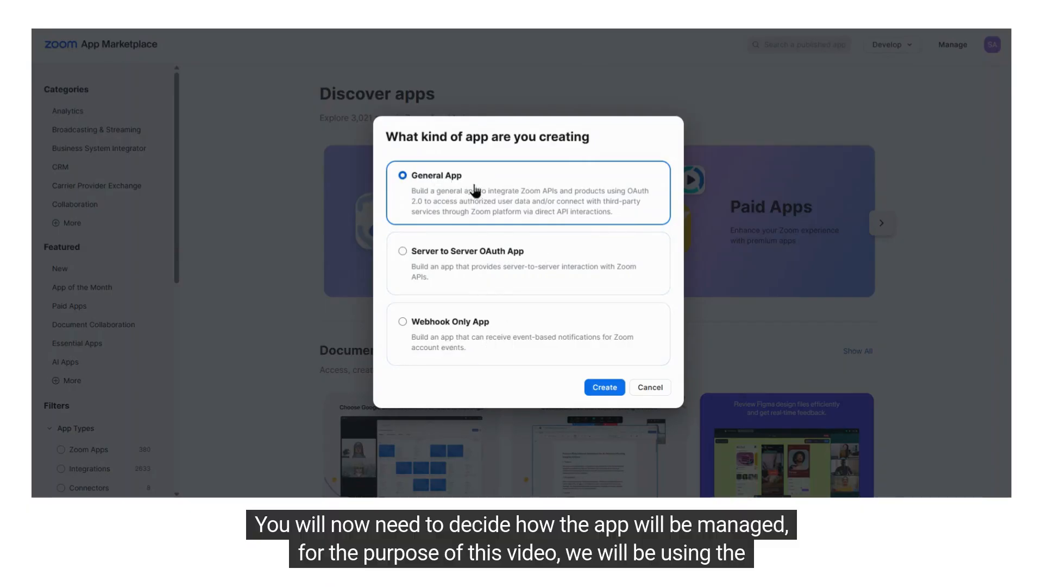
drag(419, 180, 463, 184)
click(607, 392)
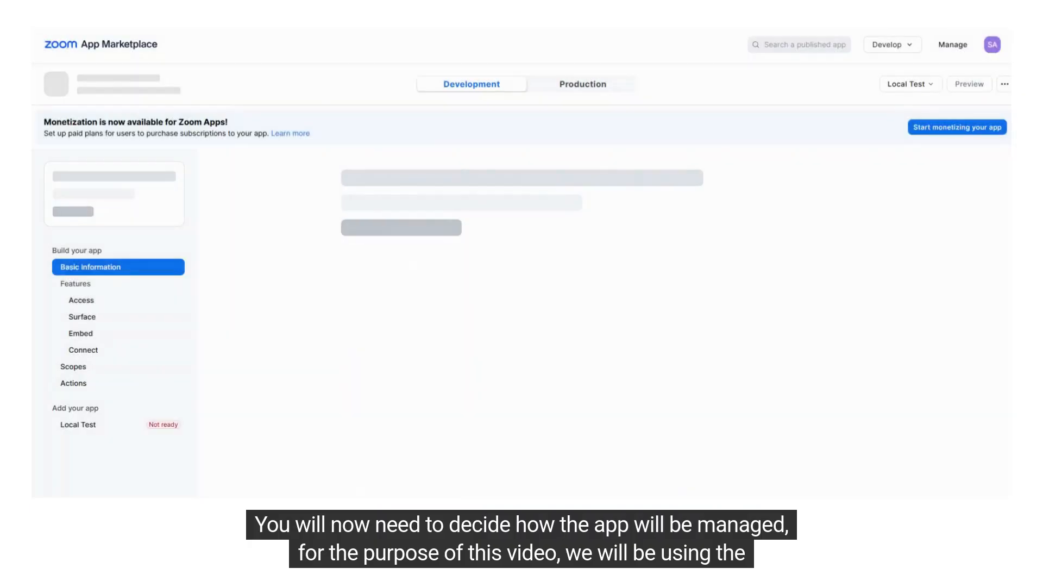
- Set the new app's management option to Admin-managed in Basic Information and save the change
drag(339, 249, 507, 253)
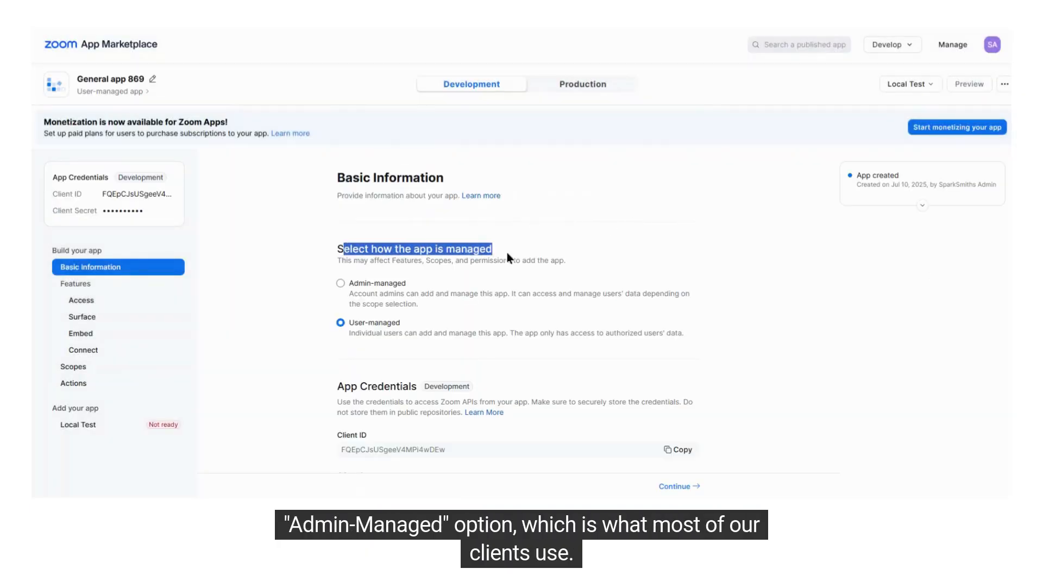
click(340, 283)
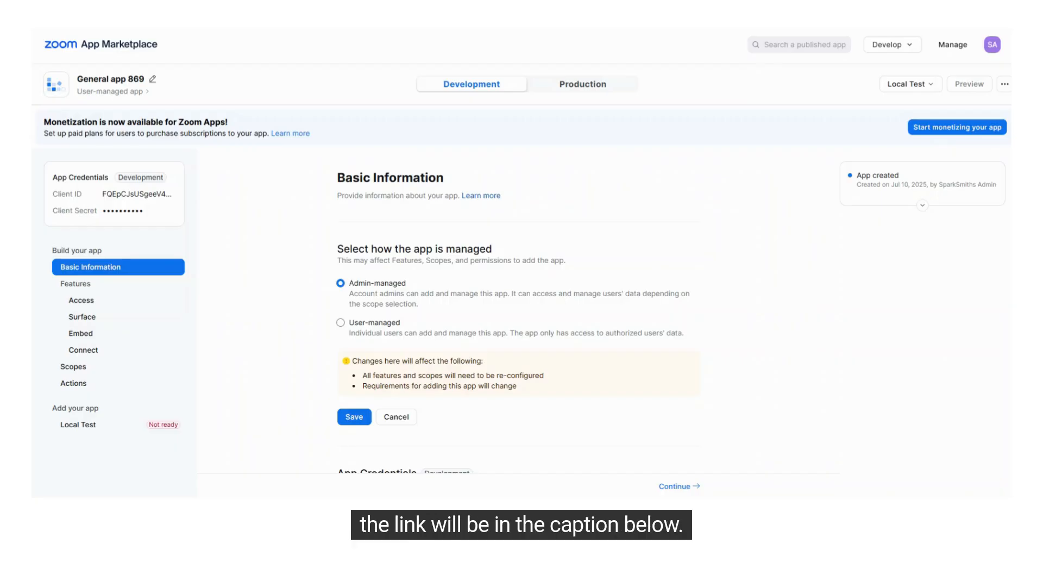
click(354, 416)
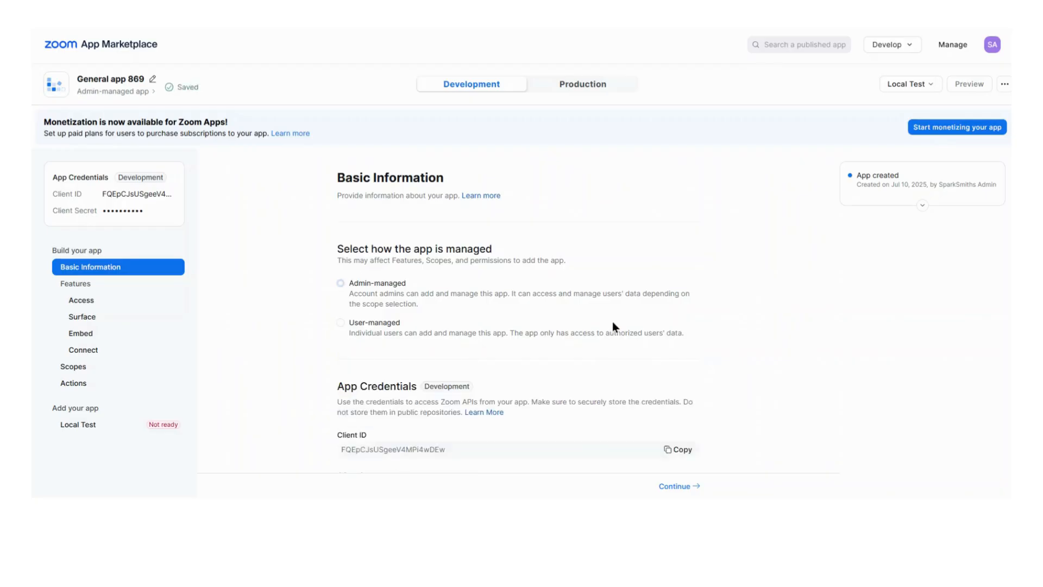
- Locate the Client ID and Client Secret in the app's development credentials
scroll(613, 323, down, 3)
drag(337, 280, 388, 284)
drag(336, 321, 340, 321)
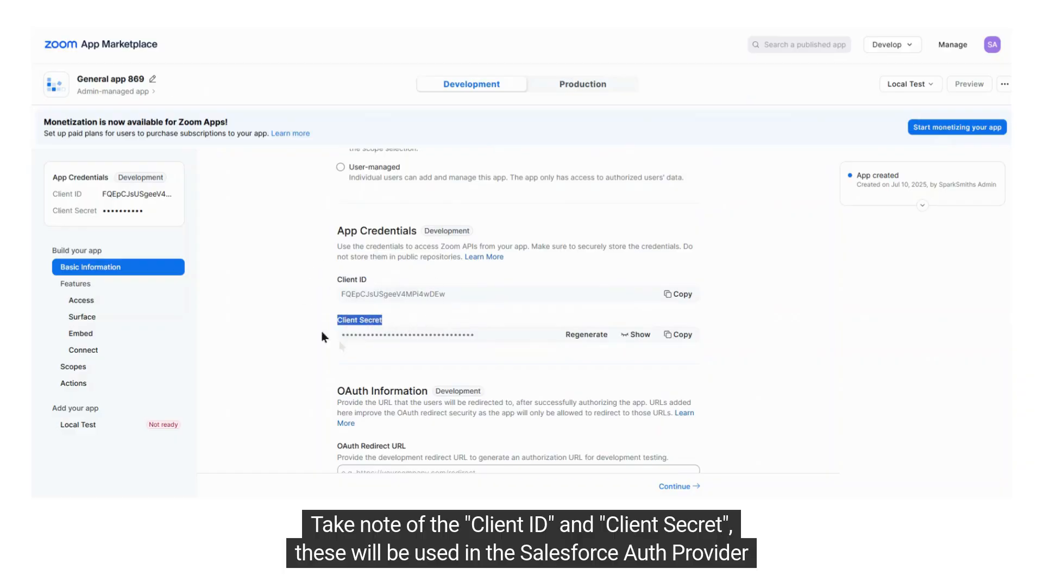
click(293, 274)
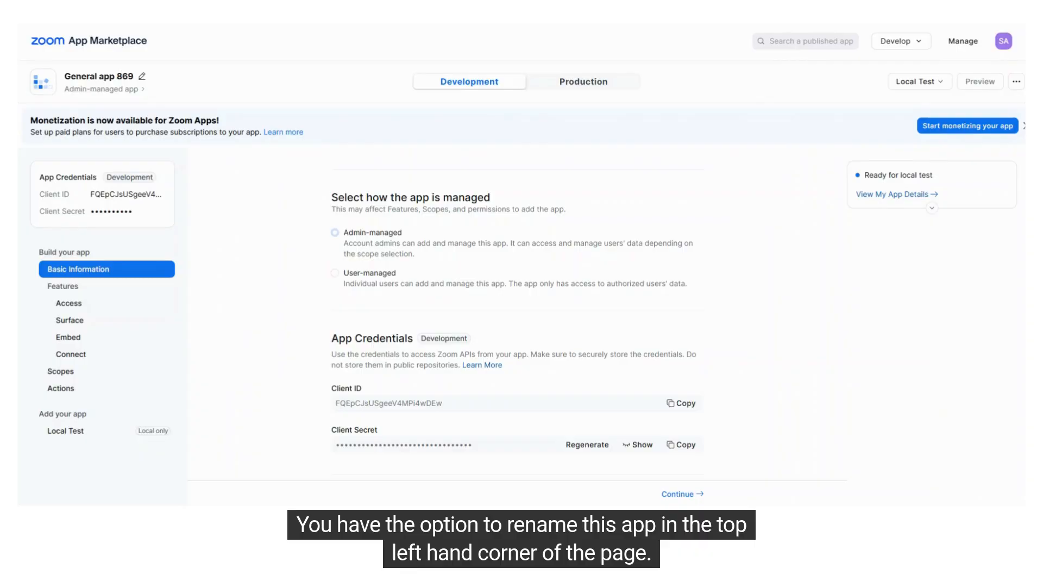
- Rename the Zoom app as EventSpark Integration Admin Managed
drag(63, 75, 136, 80)
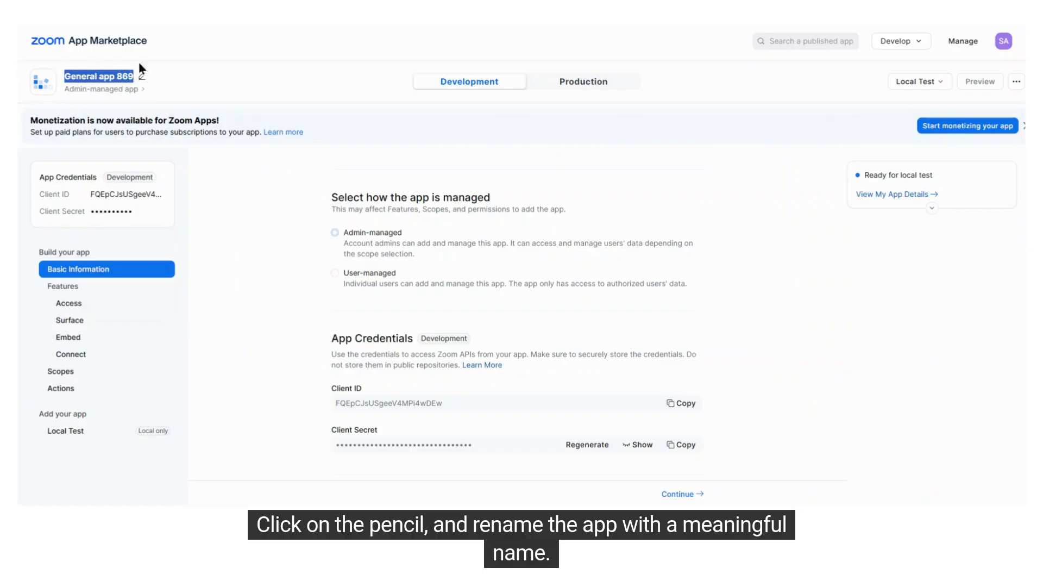
click(200, 86)
click(144, 80)
drag(145, 78, 38, 82)
key(BackSpace)
text(EventSpark Integration Admin Managed)
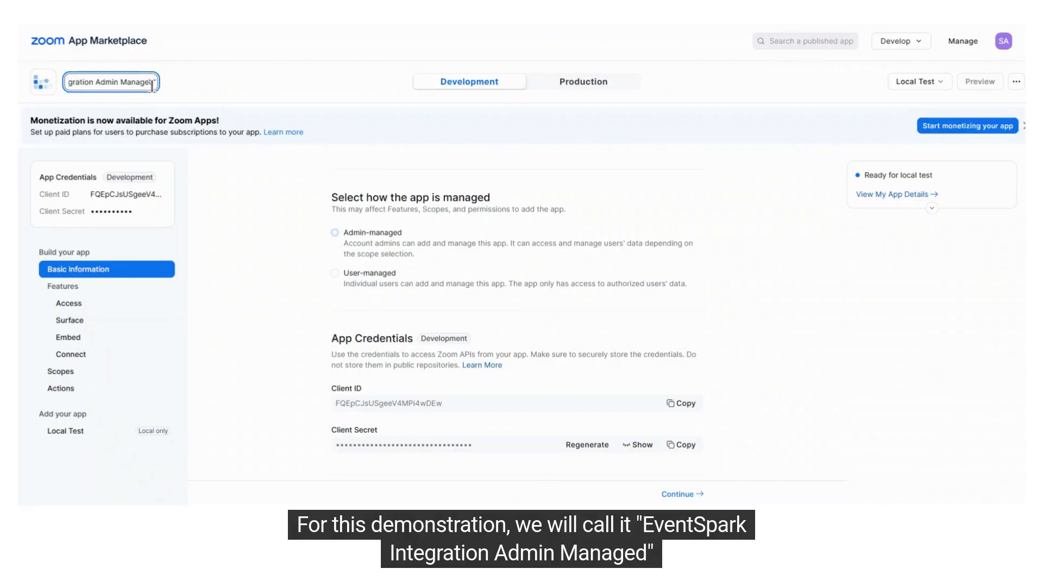
key(Return)
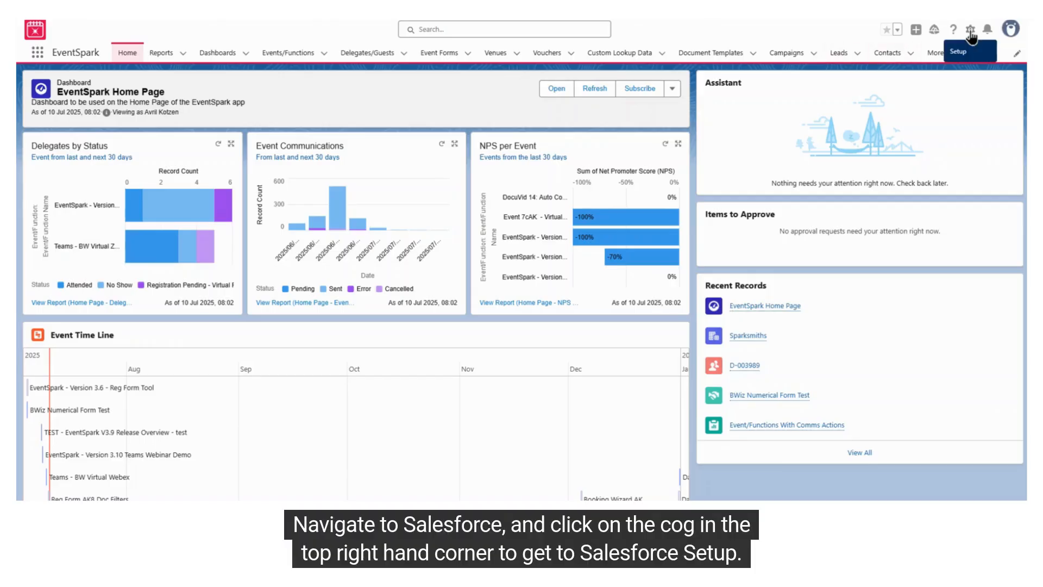
- Switch to Salesforce, go to Setup, search for "auth" and open the Auth. Providers page
click(971, 33)
click(918, 82)
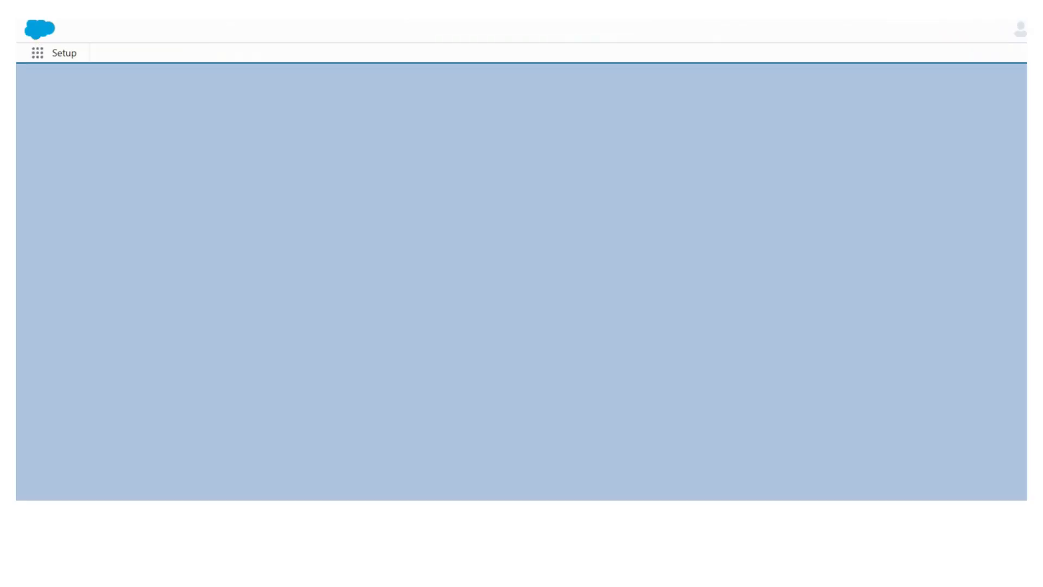
click(73, 83)
text(auth)
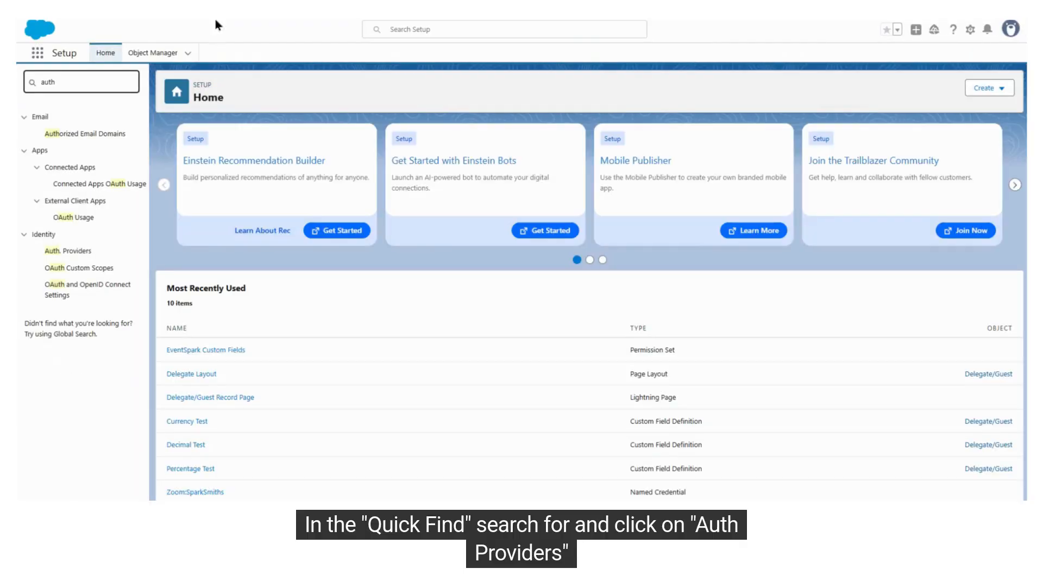
drag(73, 83, 35, 83)
click(75, 250)
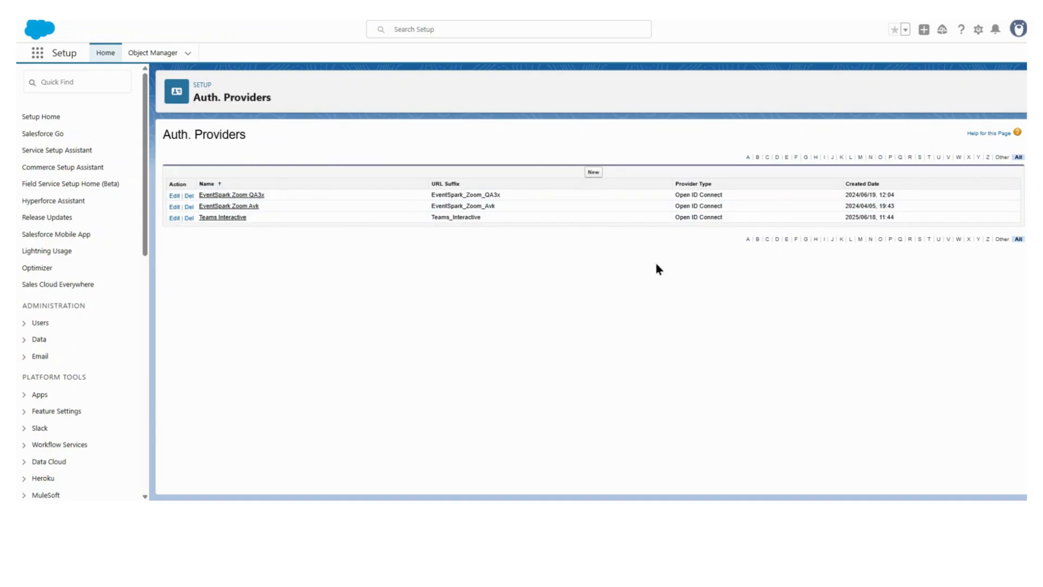
- Create a new auth provider of type Open ID Connect named New Zoom Demo and let its URL suffix fill in
click(594, 172)
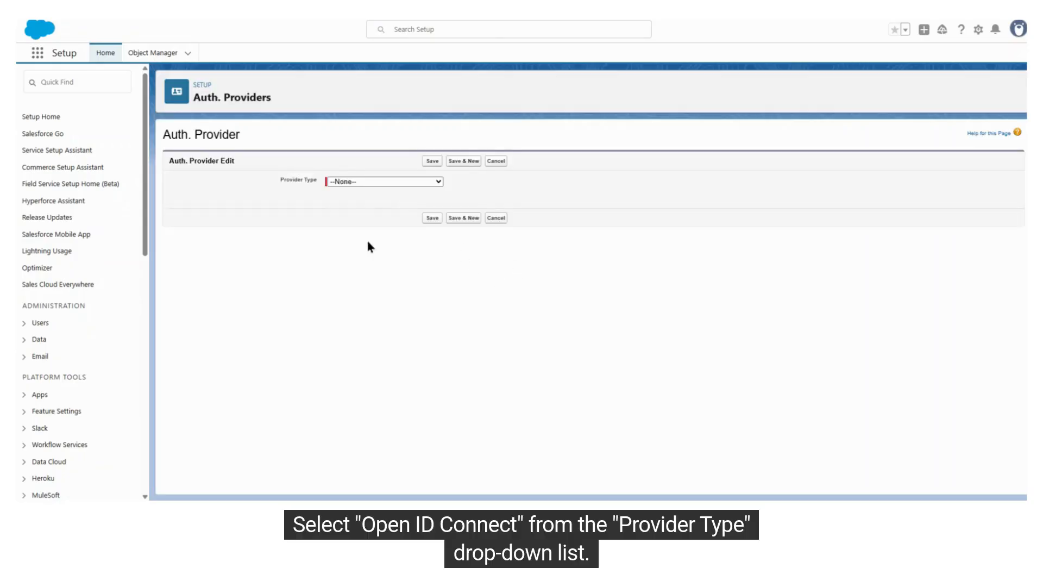
click(353, 186)
click(384, 329)
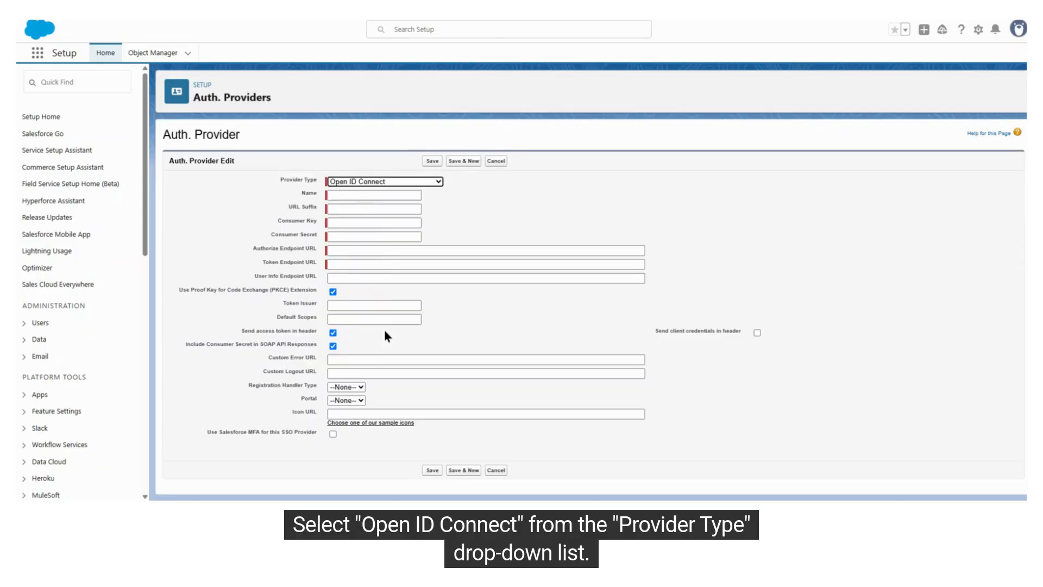
click(355, 196)
click(363, 202)
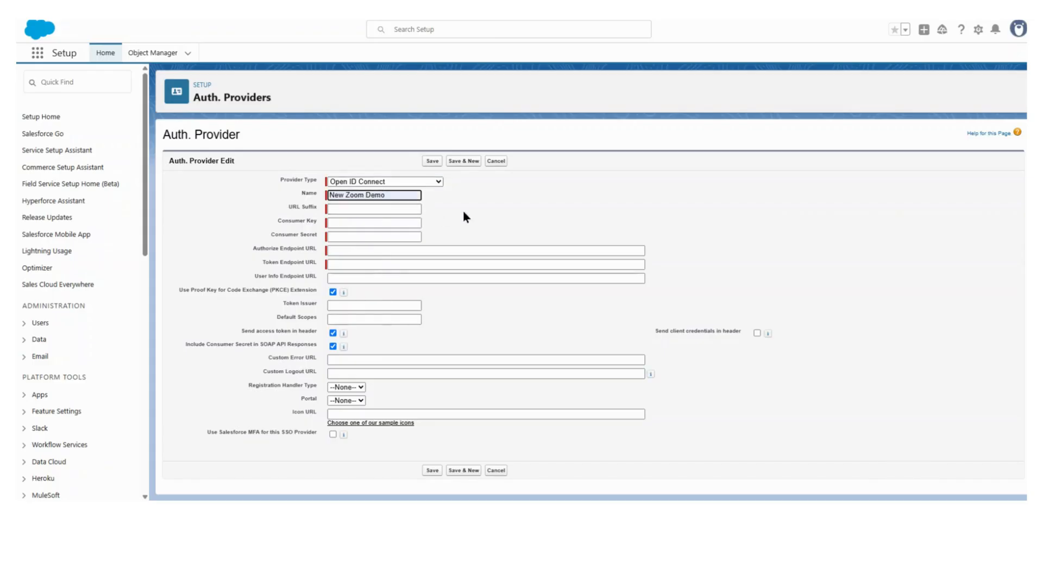
click(307, 195)
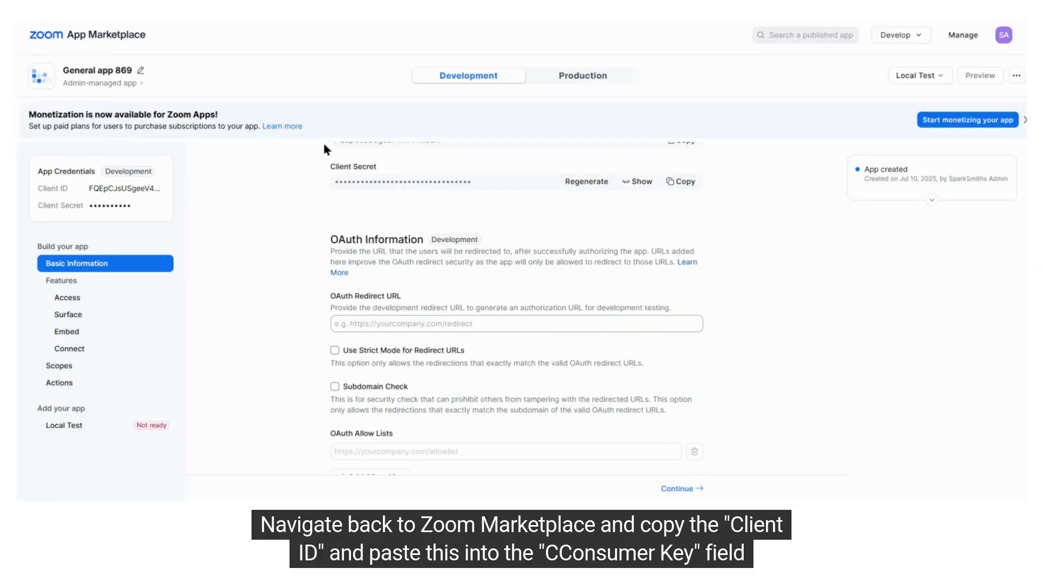
- Copy the Zoom app's Client ID into the Salesforce provider's Consumer Key, and its Client Secret into Consumer Secret
scroll(326, 255, up, 2)
click(688, 247)
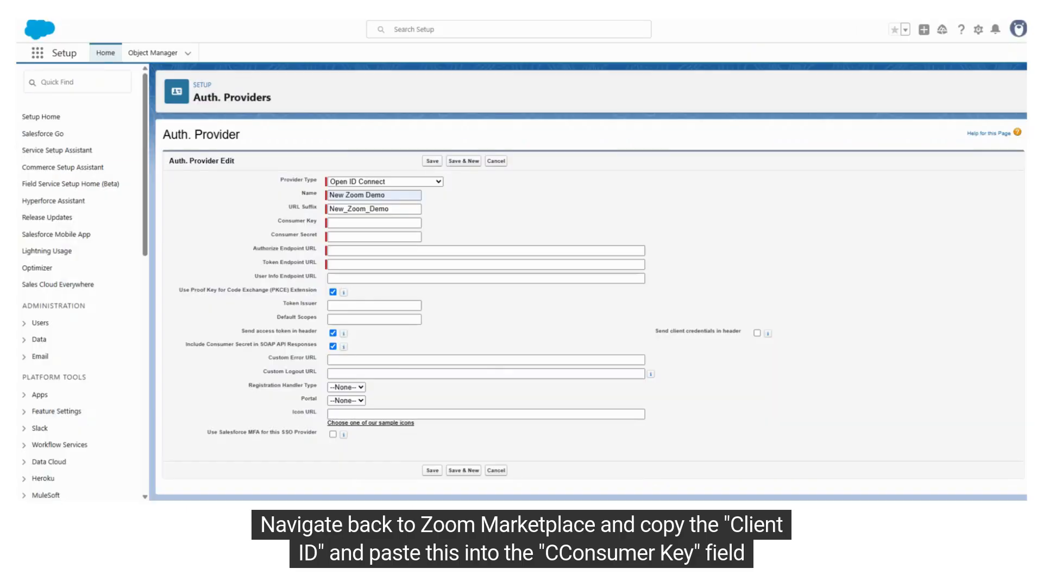
click(353, 222)
key(ctrl+v)
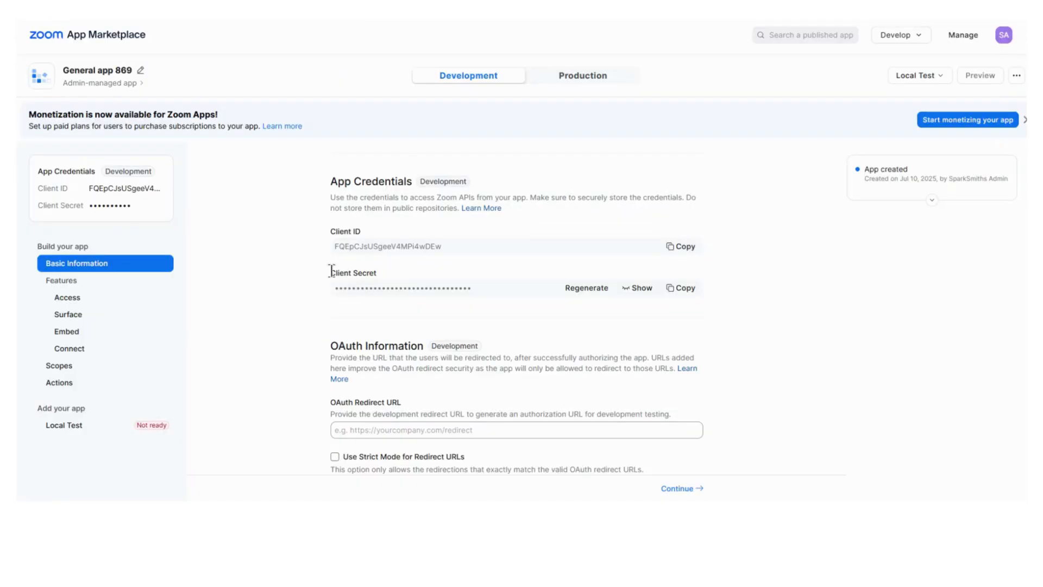
drag(330, 272, 540, 281)
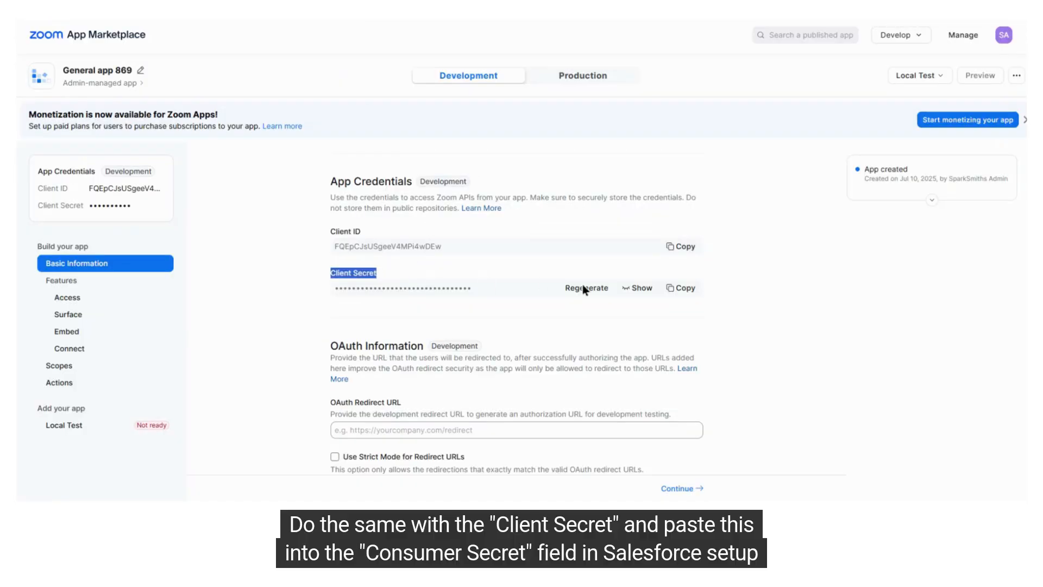
click(682, 288)
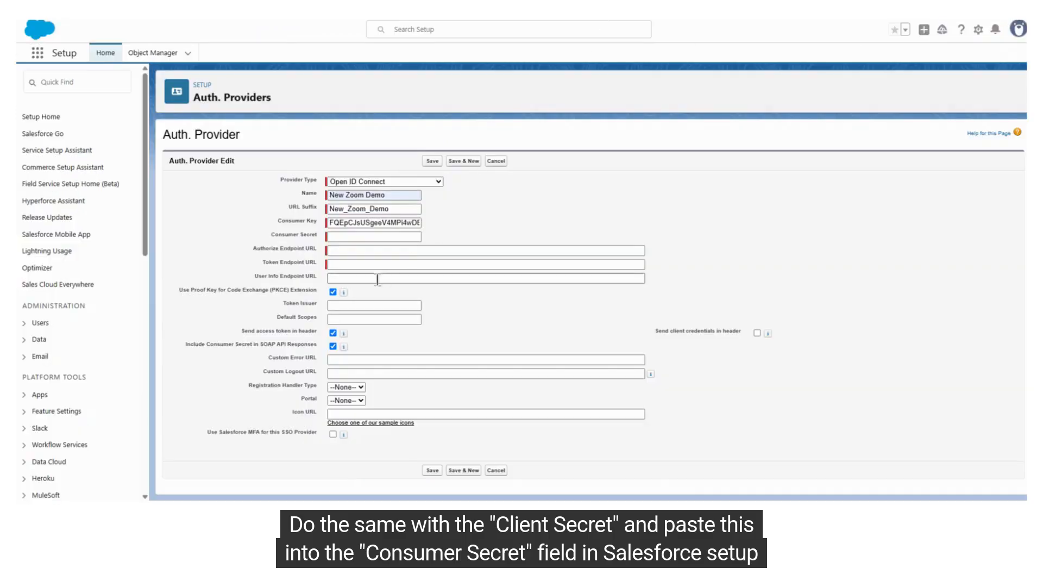
click(344, 237)
key(ctrl+v)
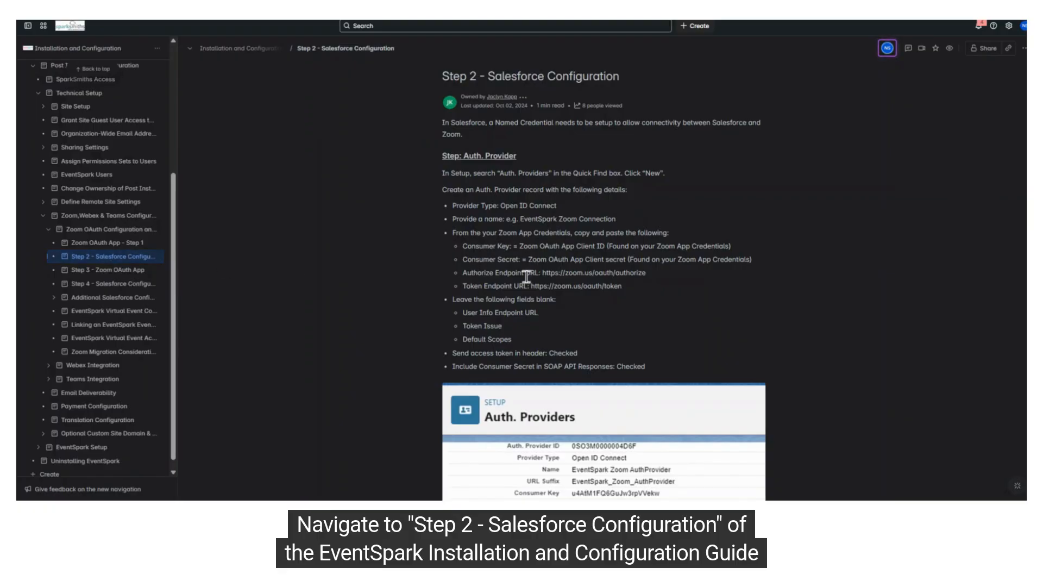
drag(542, 273, 656, 276)
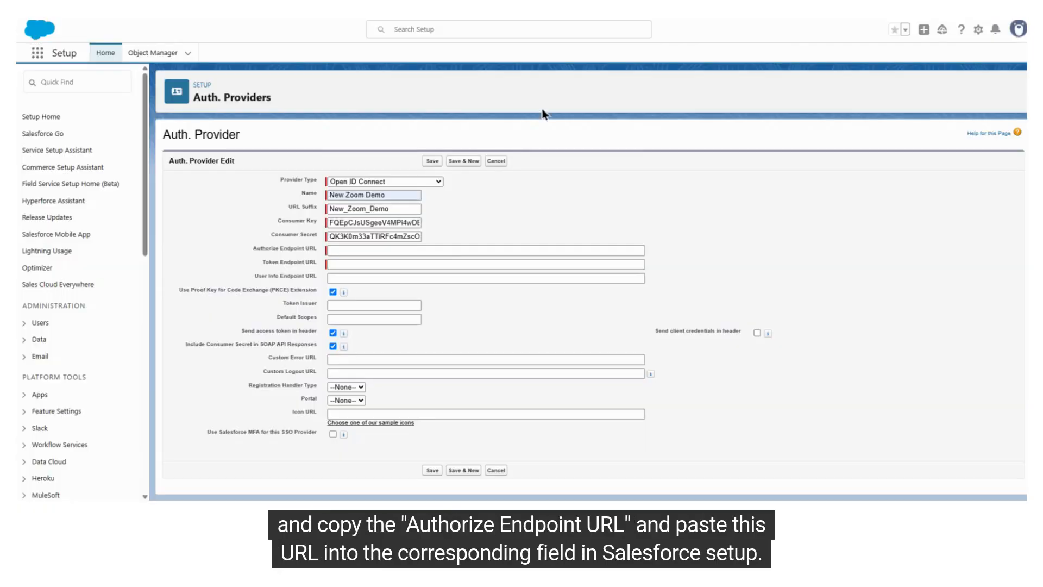
click(344, 251)
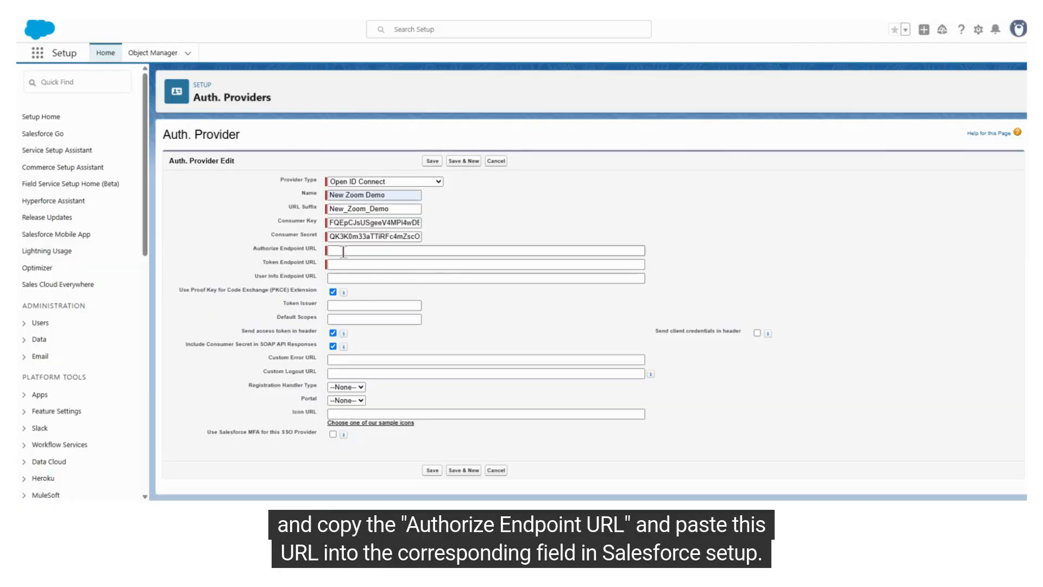
key(ctrl+v)
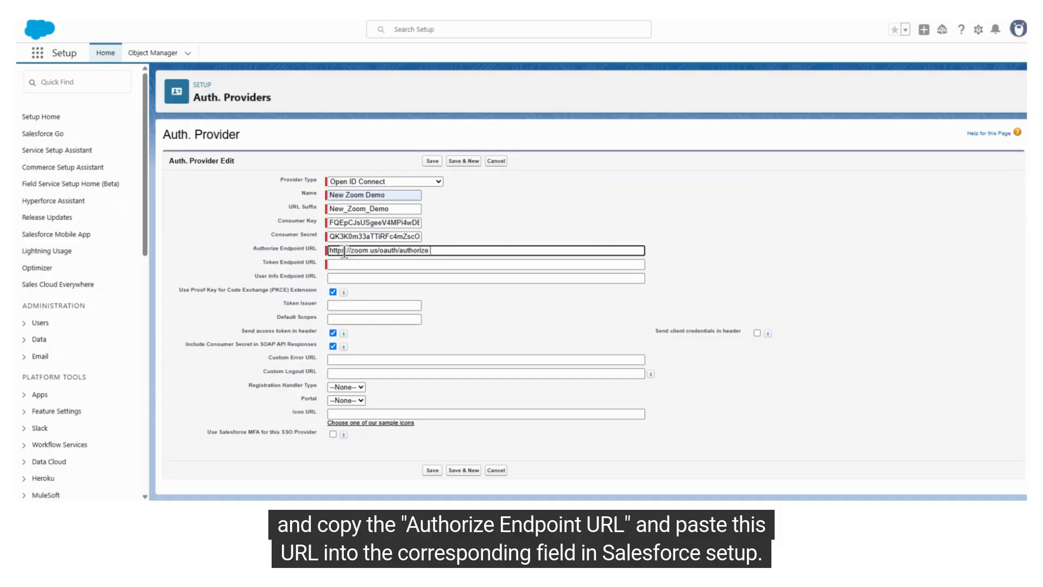
click(483, 213)
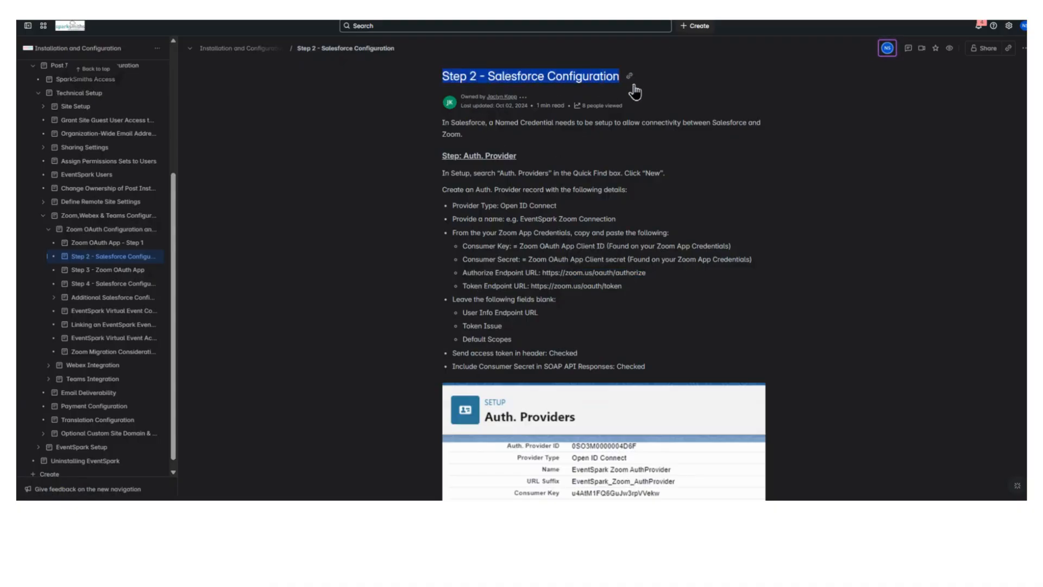
drag(533, 286, 654, 297)
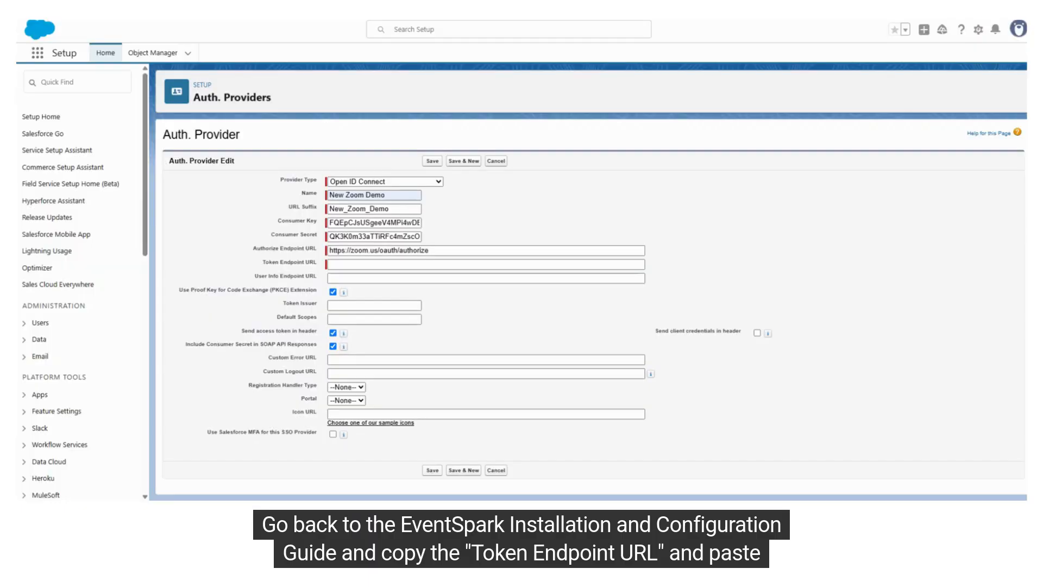
click(337, 264)
key(ctrl+v)
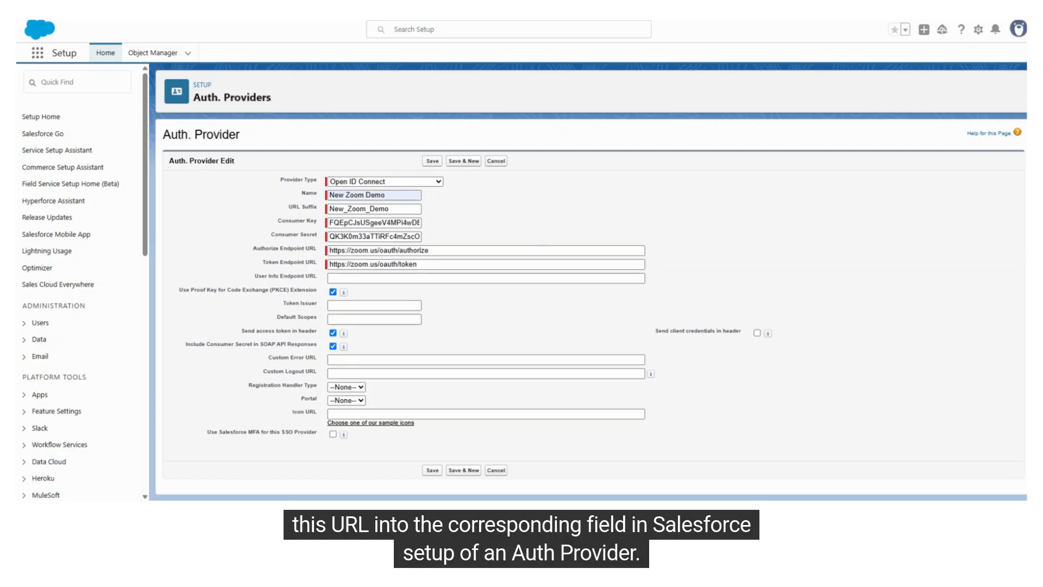
- Leave User Info Endpoint URL, Token Issuer and Default Scopes blank, keep the access token and SOAP consumer secret options checked, and save the provider
drag(258, 276, 312, 331)
click(272, 315)
click(225, 337)
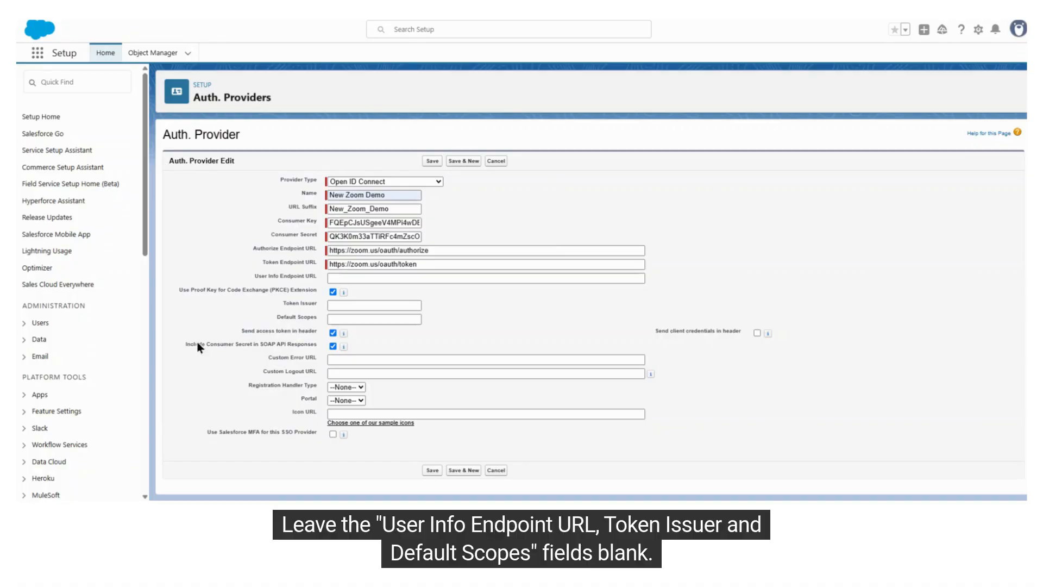
drag(185, 344, 318, 344)
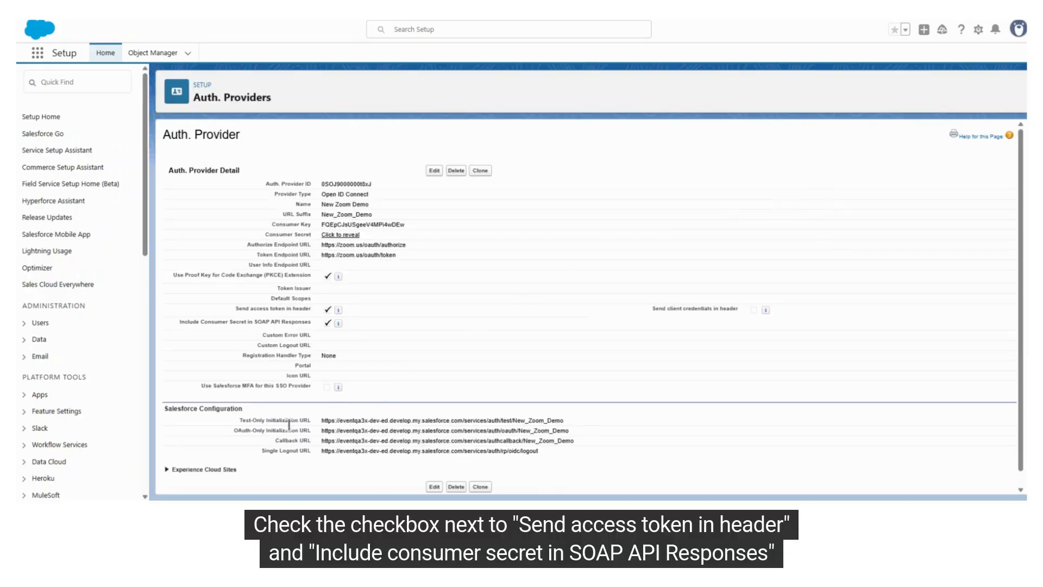
- Copy the Salesforce auth provider's Callback URL into the Zoom app's OAuth Redirect URL and check the OAuth Allow Lists entry
drag(276, 441, 574, 440)
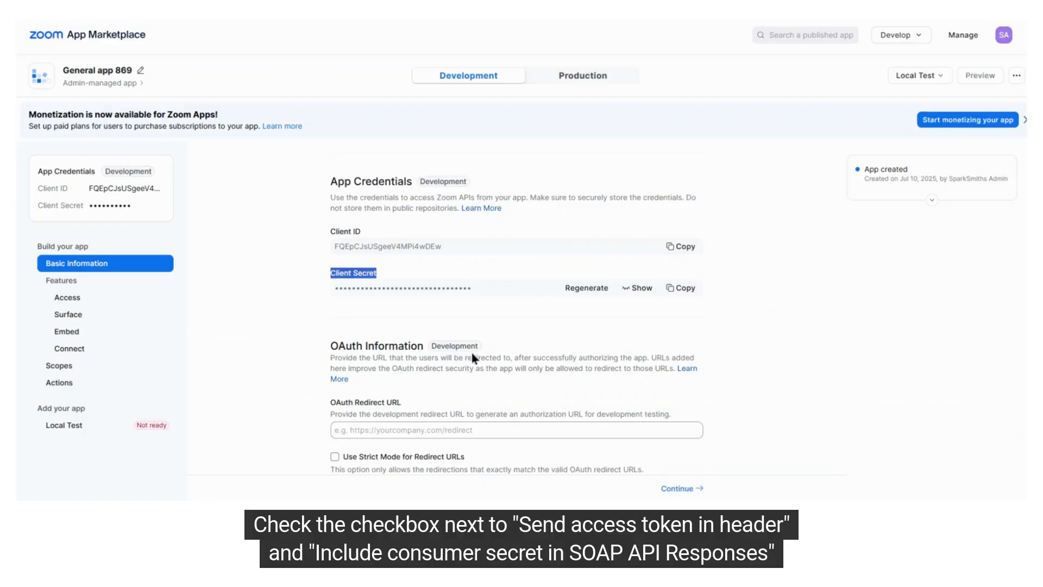
scroll(422, 356, down, 2)
click(380, 321)
key(ctrl+v)
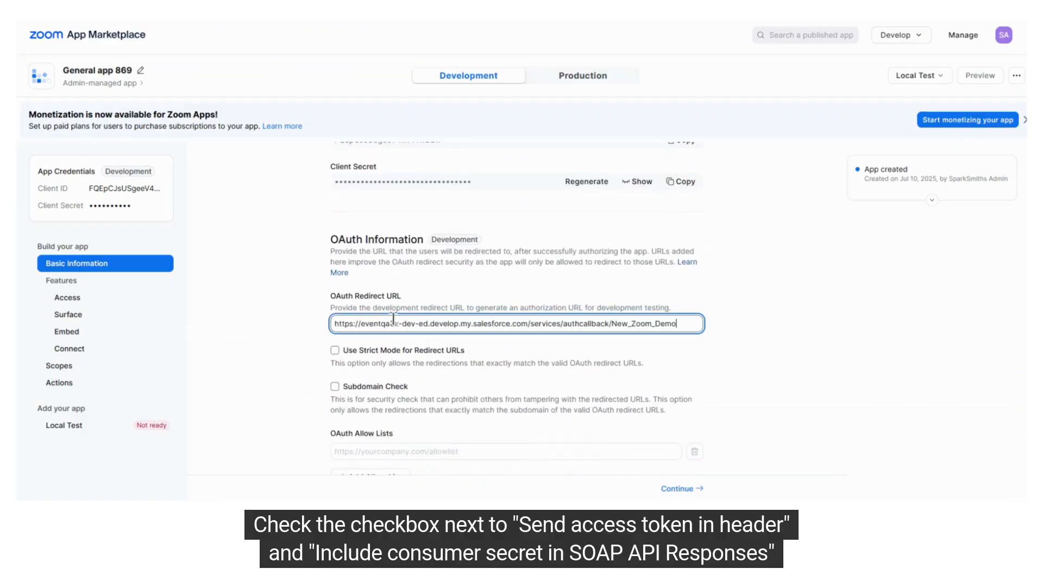
click(815, 343)
scroll(794, 353, down, 1)
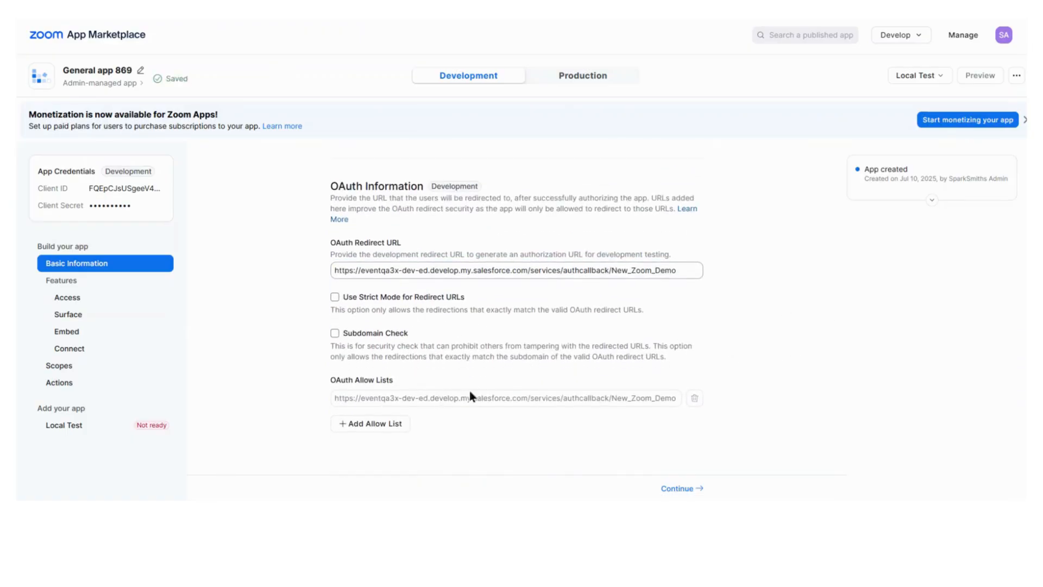
drag(317, 380, 416, 380)
click(535, 431)
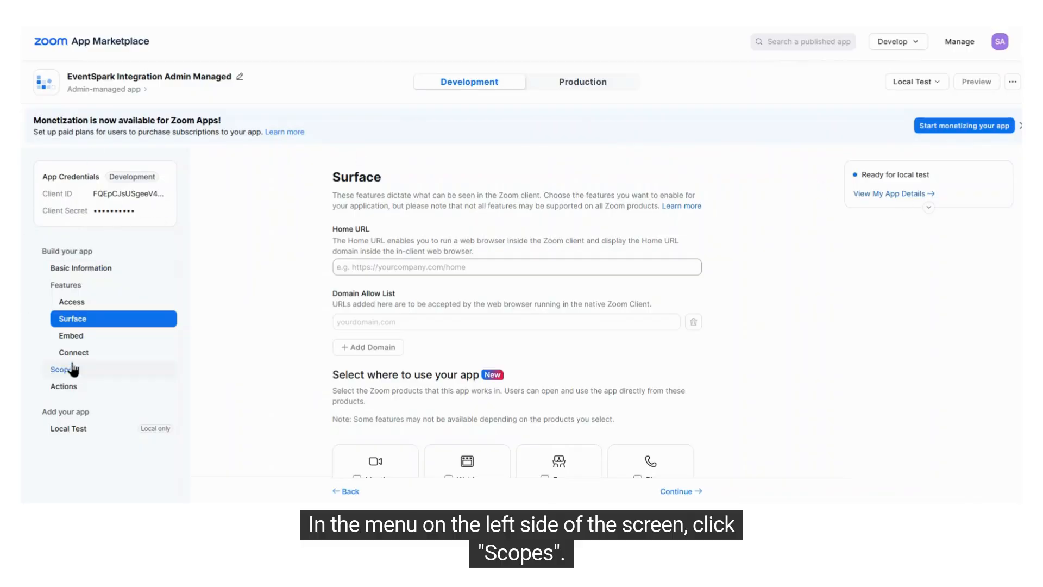
- Open the Zoom app's scopes, search the scopes to add for meeting:write:meeting:admin and keep it checked
click(90, 371)
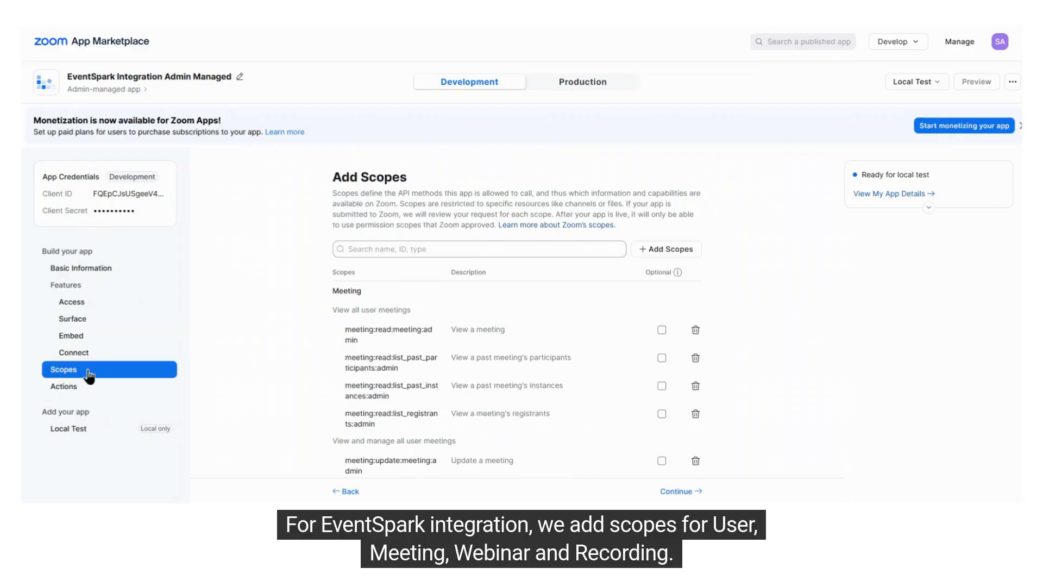
drag(371, 174, 427, 176)
click(428, 176)
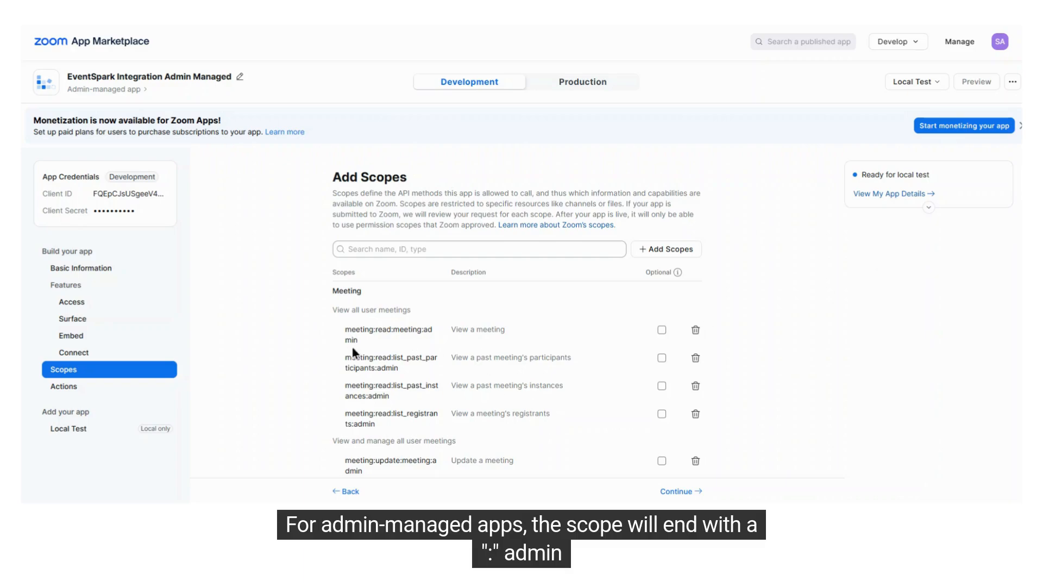
click(410, 374)
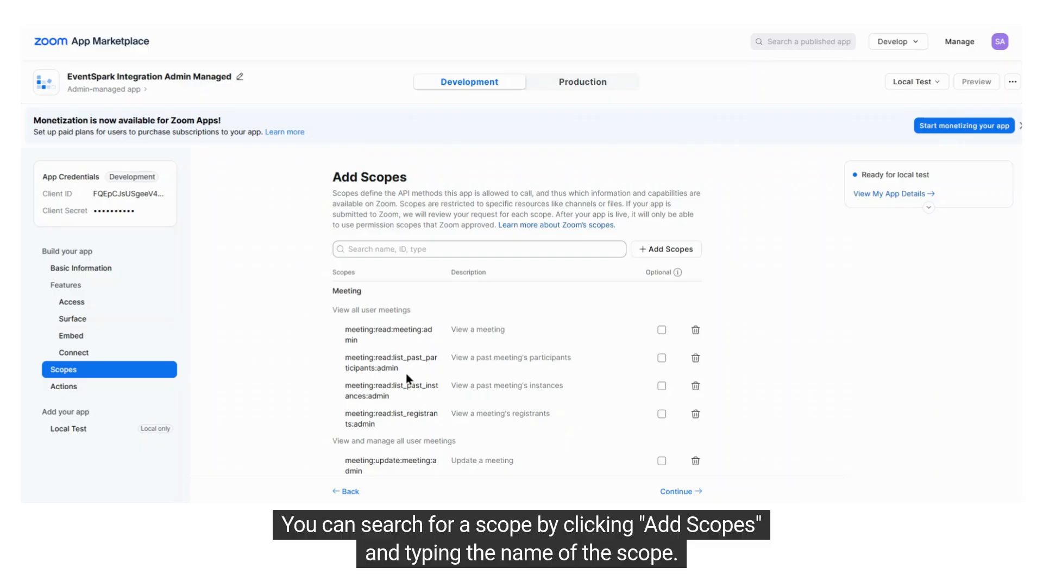
click(669, 250)
click(422, 178)
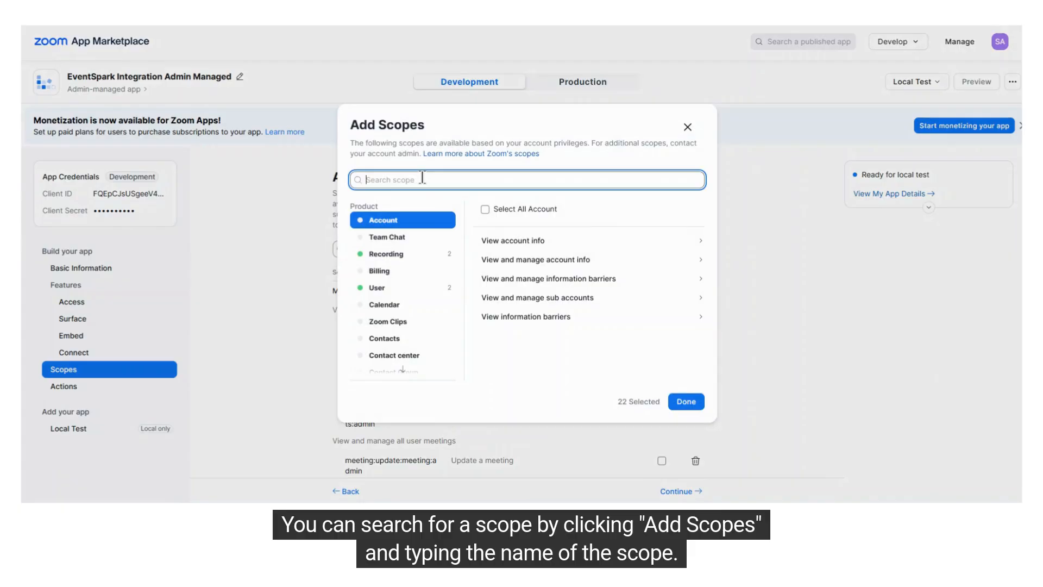
key(ctrl+v)
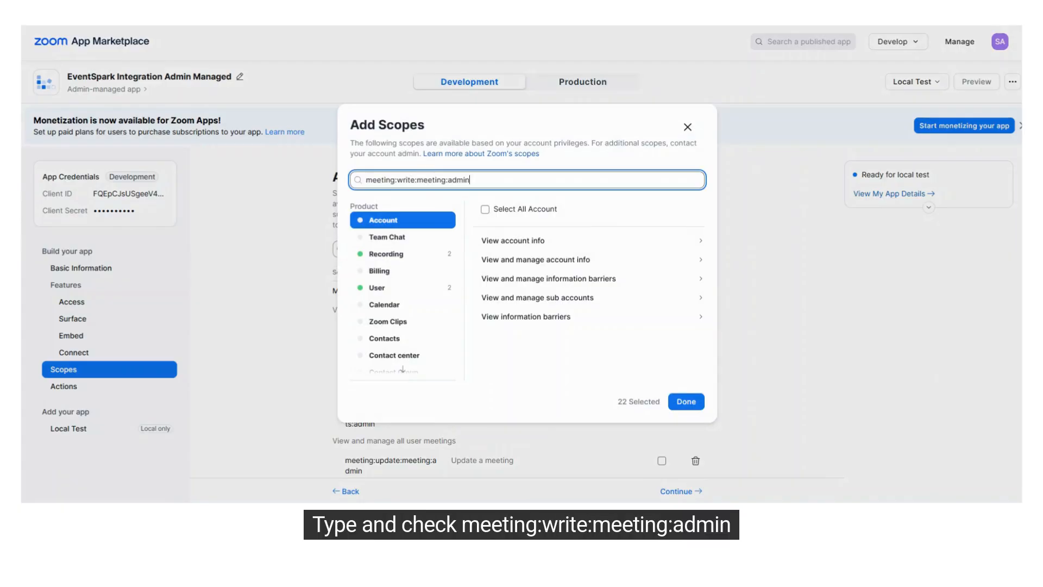
click(485, 255)
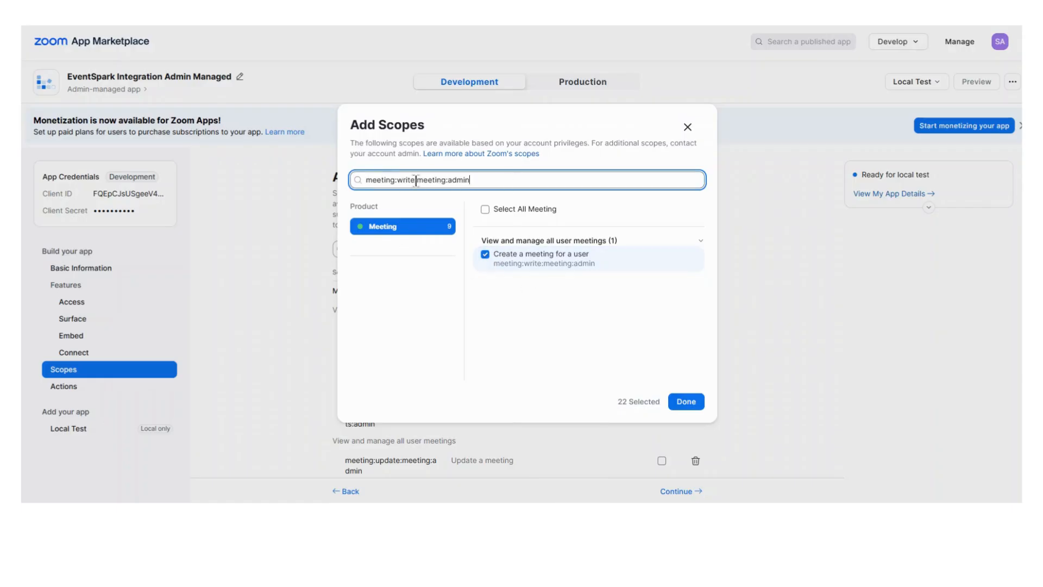
- Search for the meeting:read:meeting:admin scope, keep it checked, and finish adding scopes to the Zoom app
key(BackSpace)
key(BackSpace)
key(BackSpace)
key(BackSpace)
key(BackSpace)
text(read)
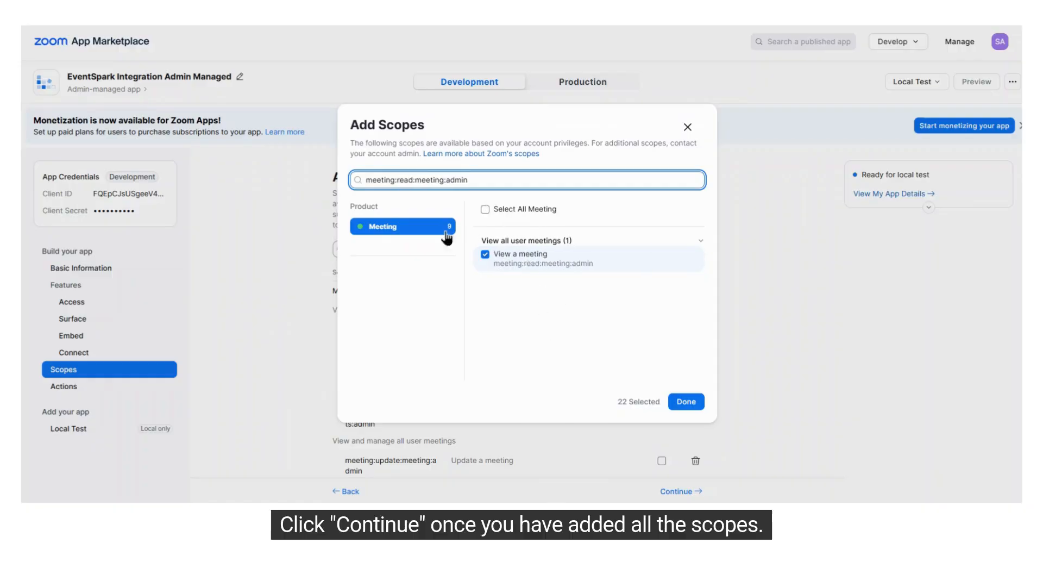
click(687, 402)
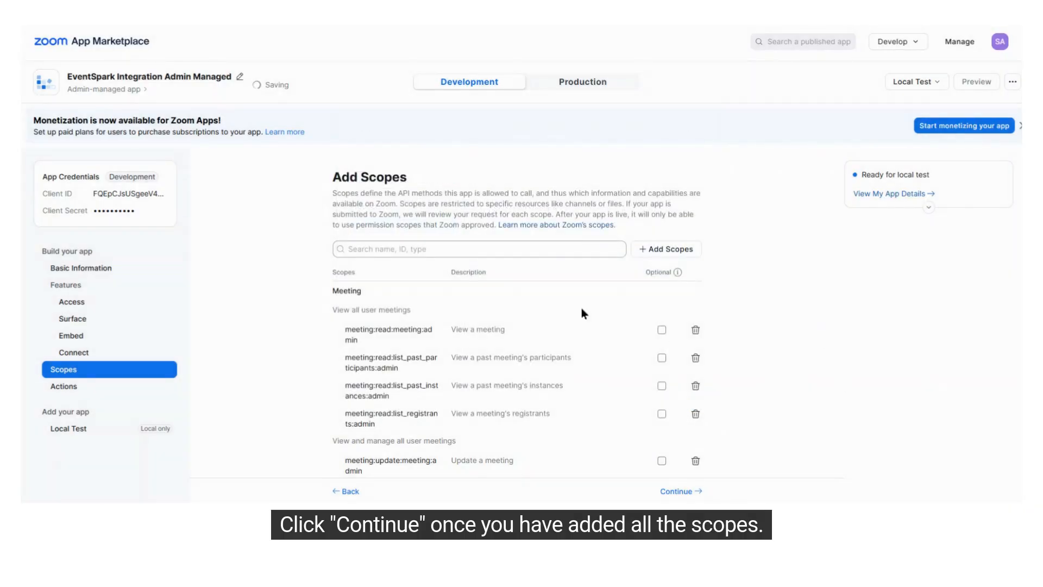
scroll(517, 333, down, 4)
scroll(362, 298, down, 10)
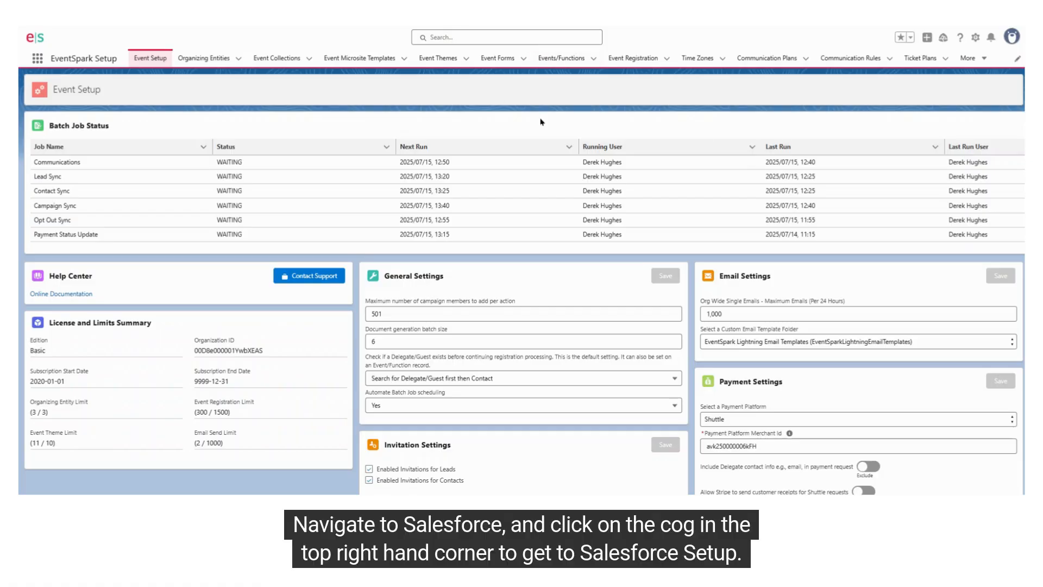
- Switch to Salesforce, open Named Credentials in Setup, and start a new legacy named credential
click(976, 39)
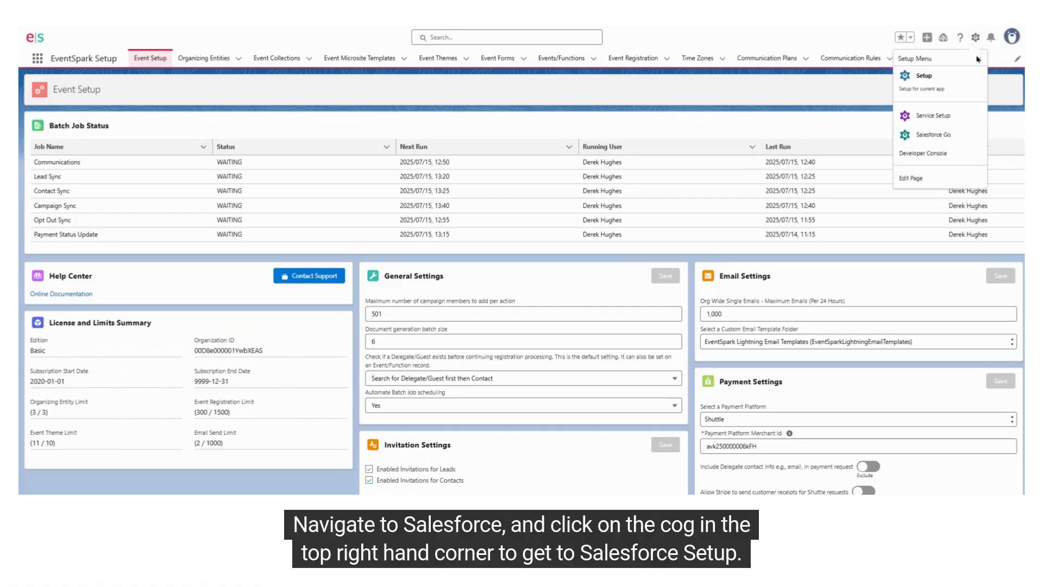
click(945, 79)
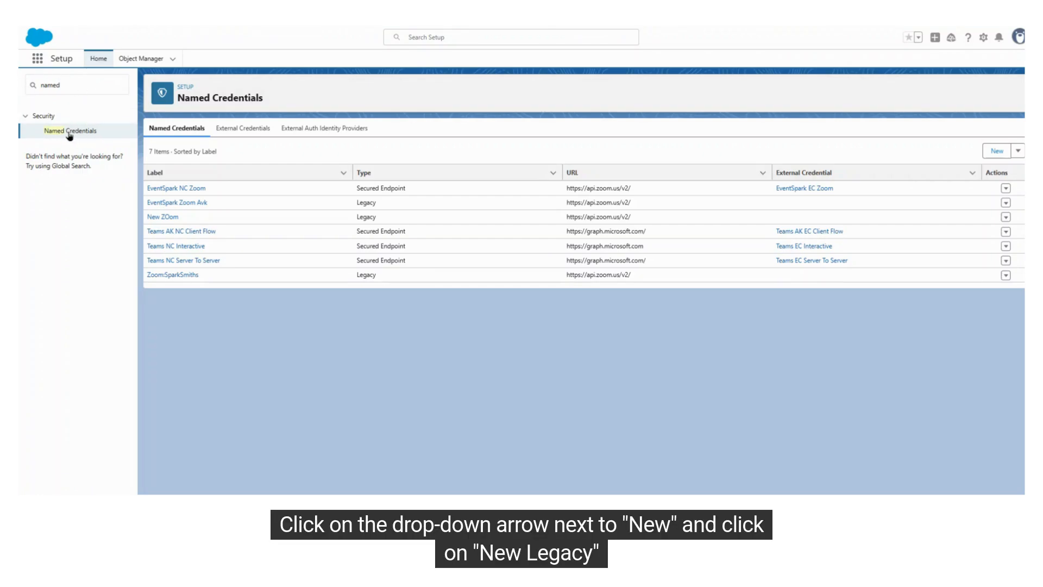
click(1019, 152)
click(991, 175)
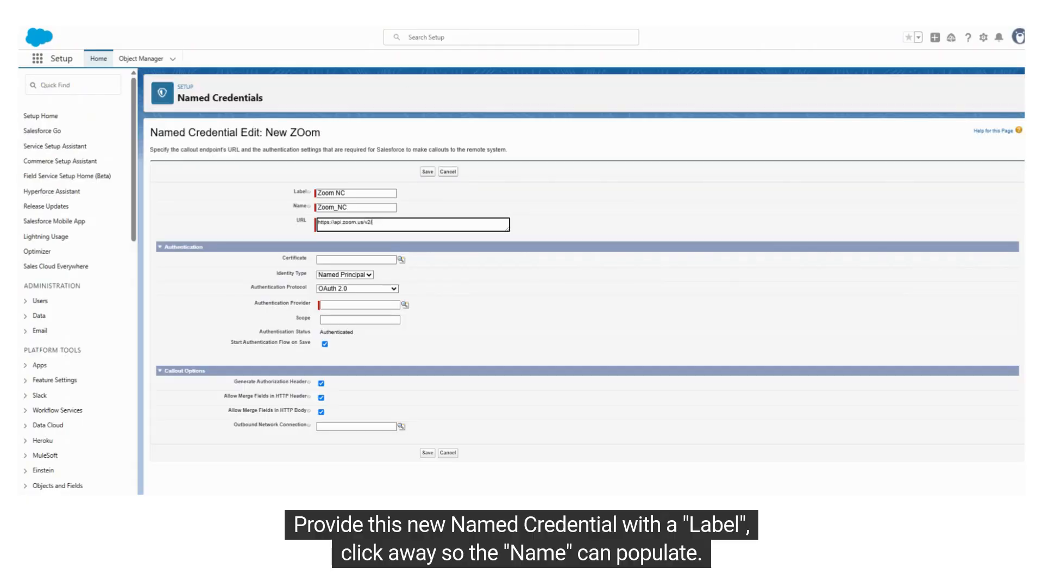
- Label the named credential Zoom NC and let its name fill in as Zoom_NC
drag(350, 193, 306, 195)
click(370, 195)
key(Tab)
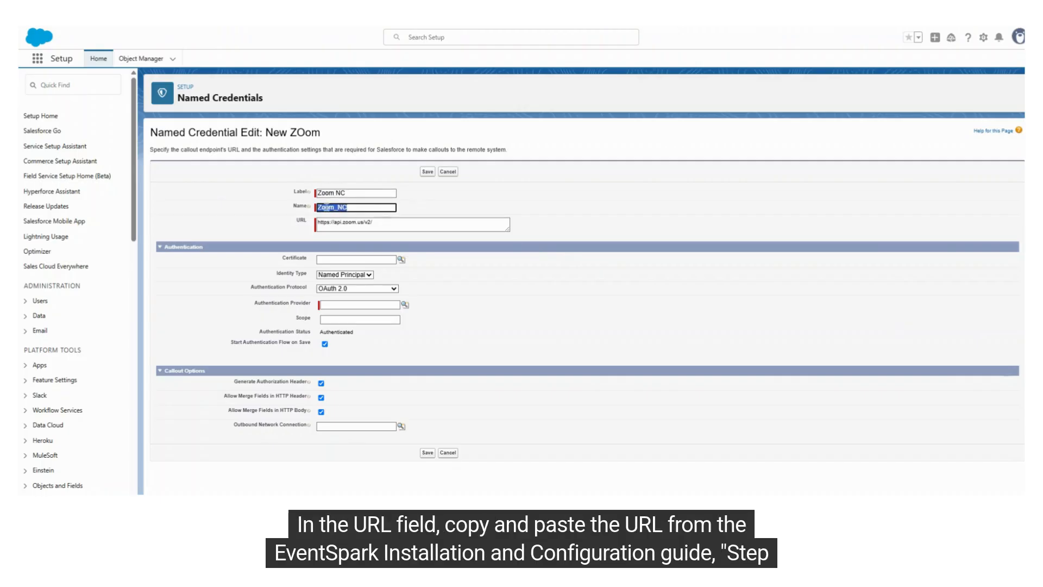
click(402, 221)
key(ctrl+Tab)
drag(610, 218, 523, 216)
drag(705, 82, 498, 82)
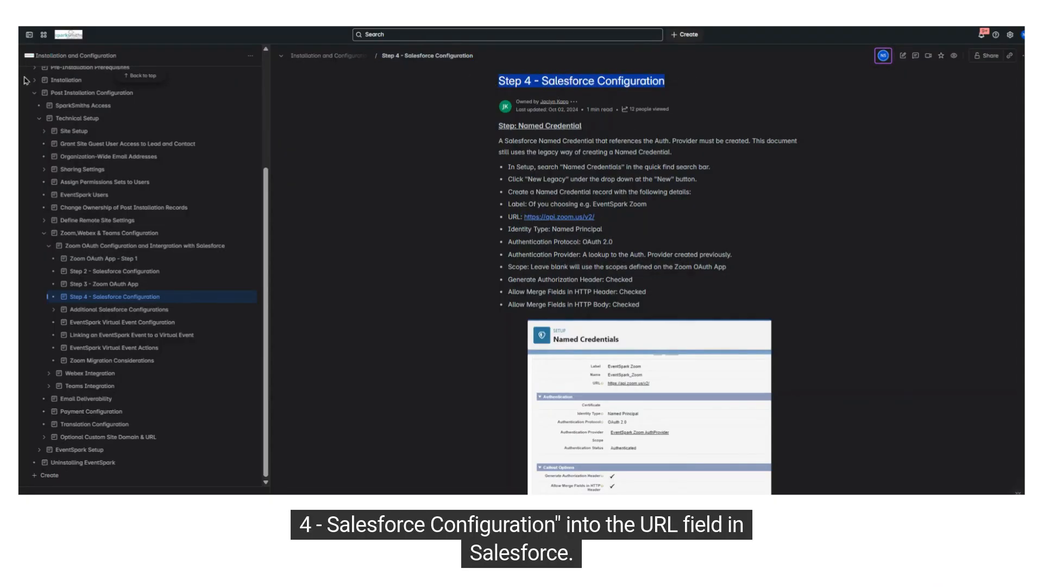
click(62, 56)
key(ctrl+Tab)
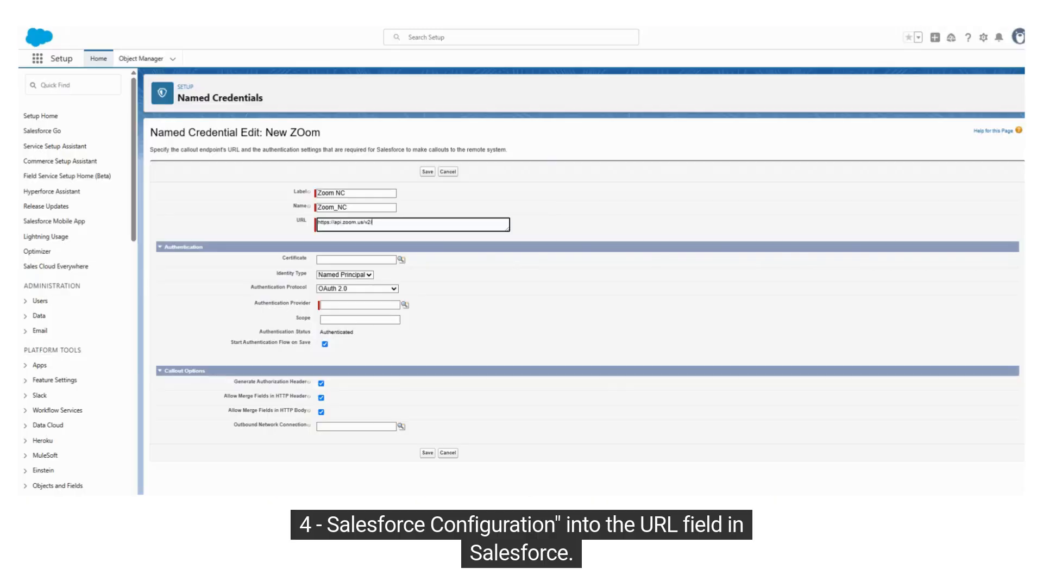
drag(396, 225, 304, 223)
click(403, 227)
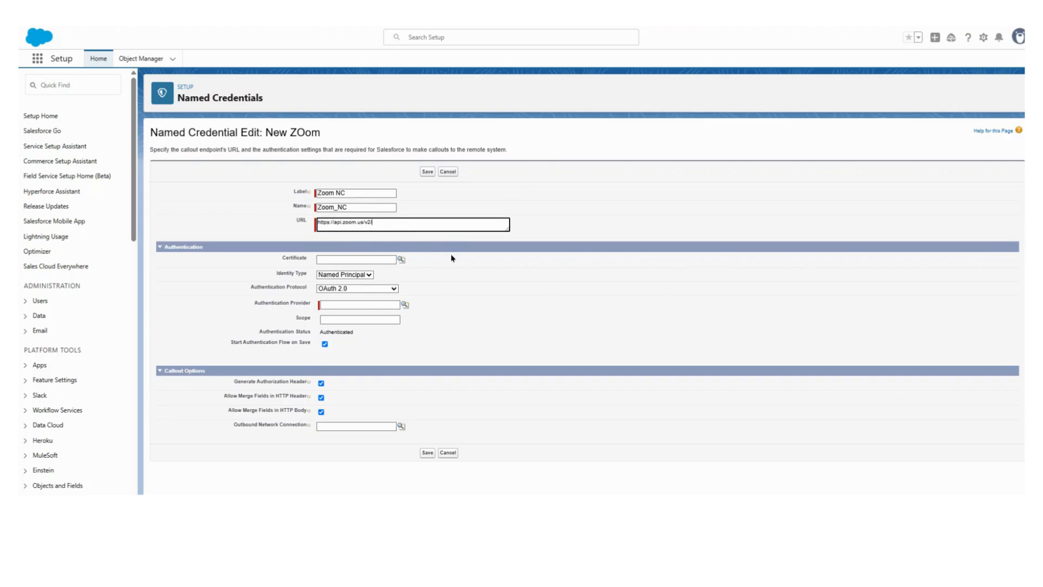
- Set the named credential's Identity Type to Named Principal and its Authentication Protocol to OAuth 2.0
click(368, 275)
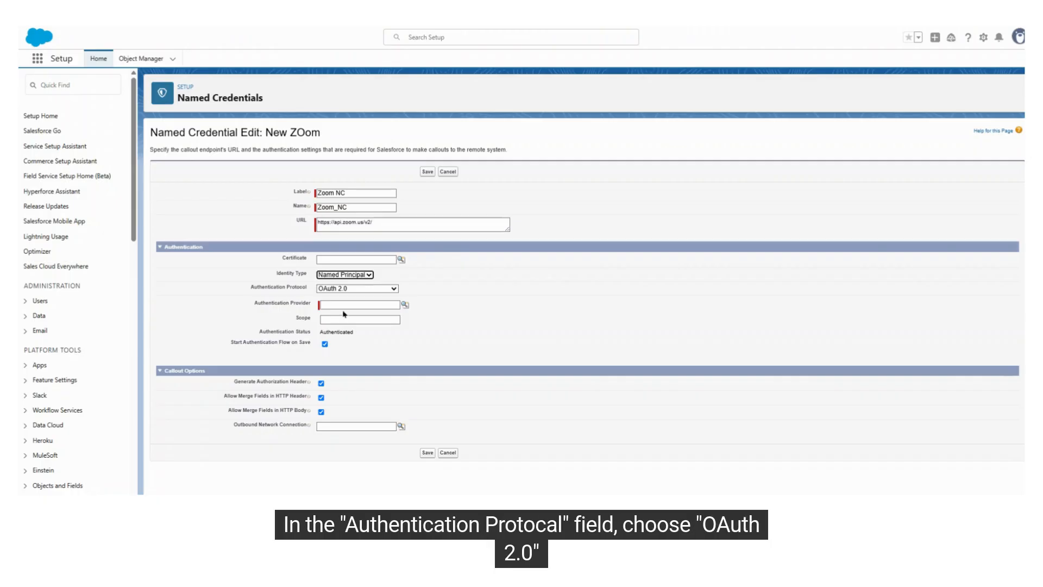
click(387, 292)
click(374, 299)
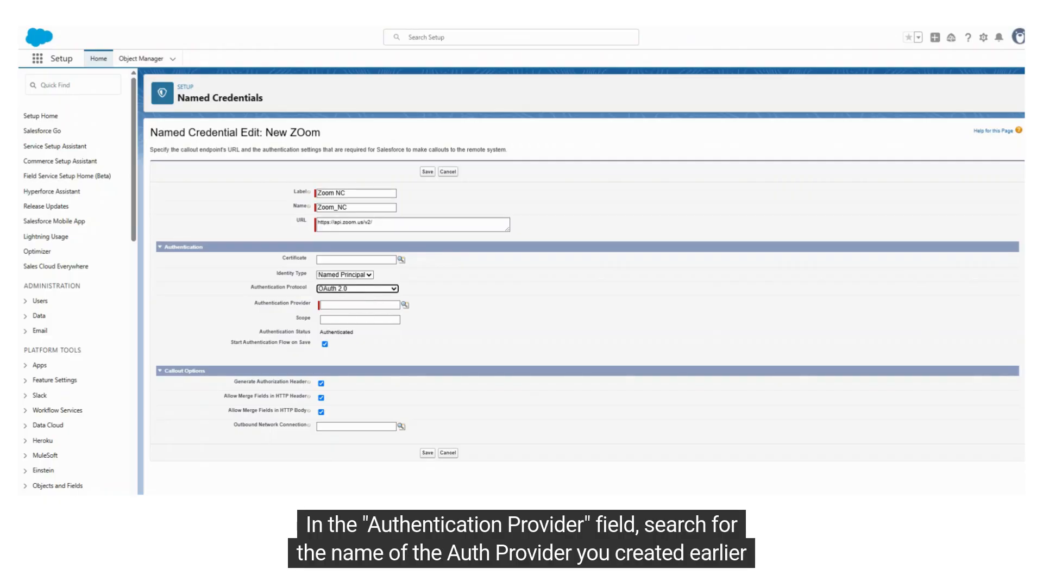
- Set the Authentication Provider to EventSpark Zoom Integration, keep Start Authentication Flow on Save and the callout options checked, and save
click(370, 304)
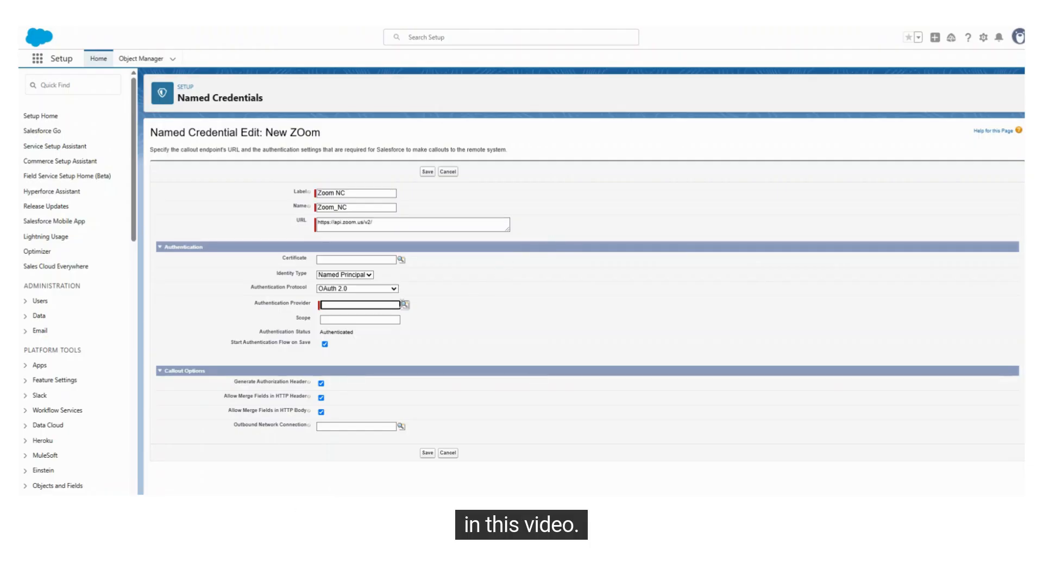
click(405, 305)
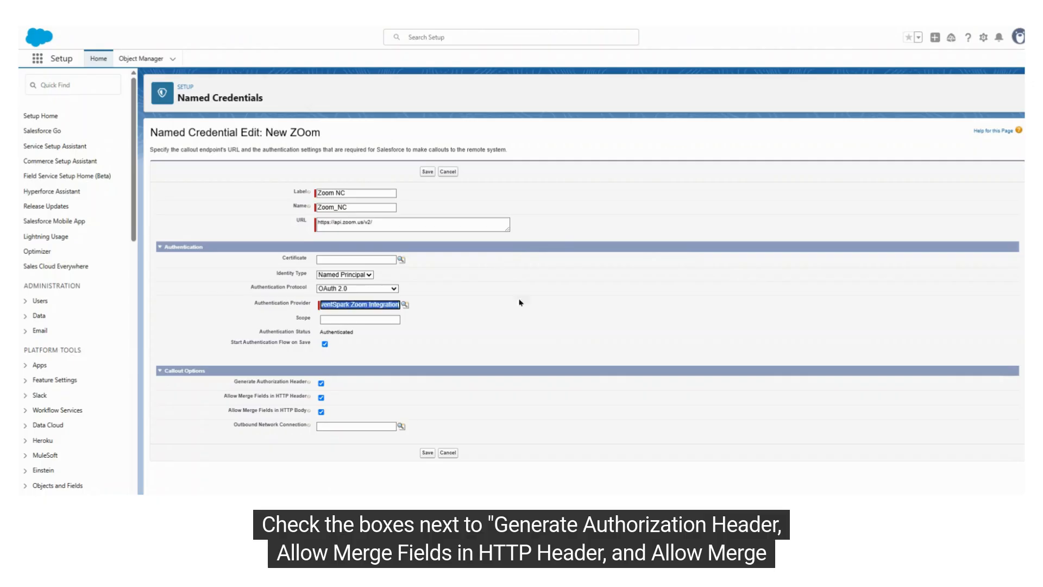
click(431, 356)
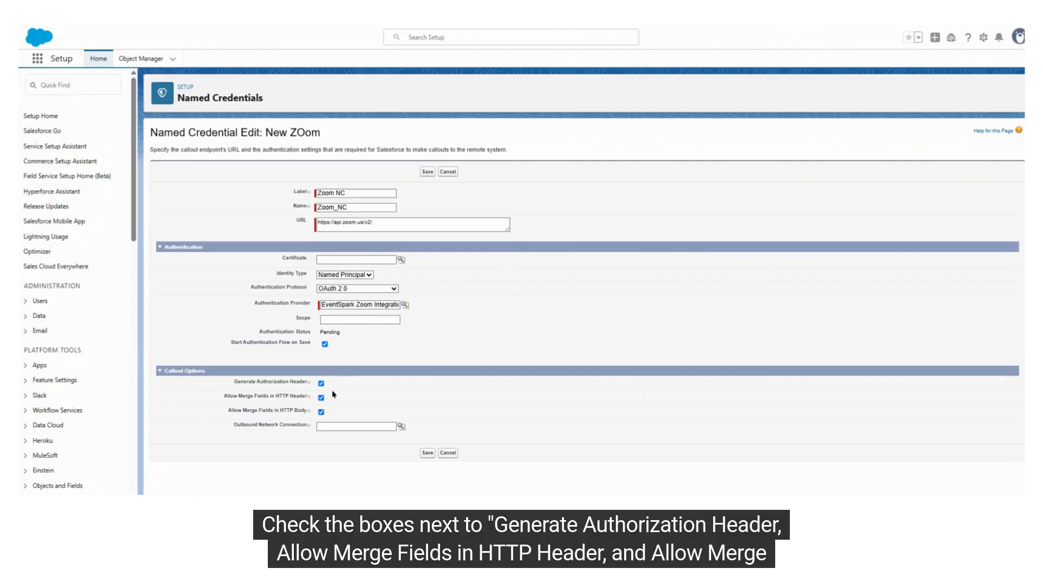
click(324, 343)
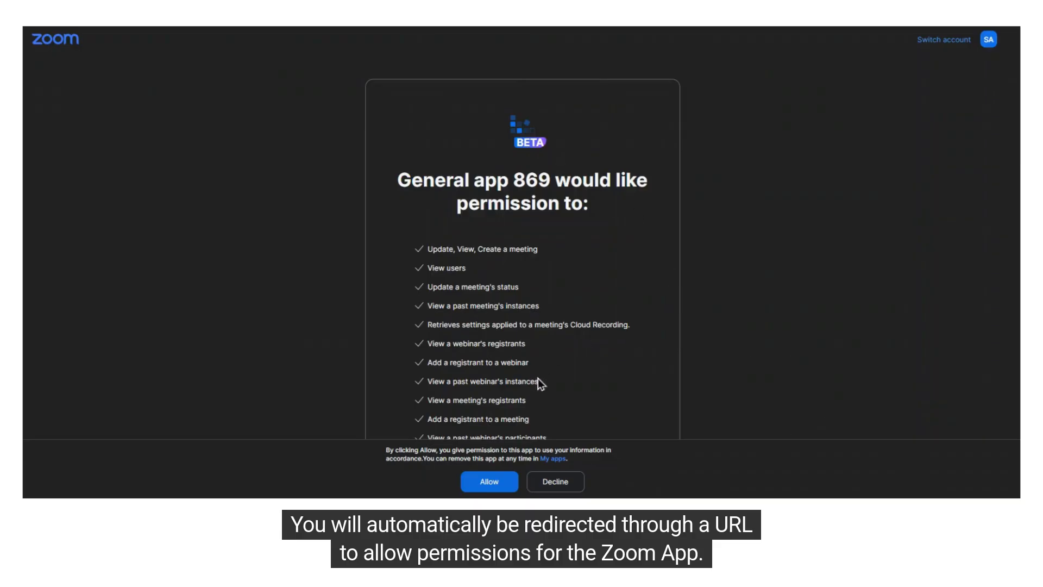
- Allow the permissions requested by the Zoom app and confirm external access for the Salesforce org
click(503, 482)
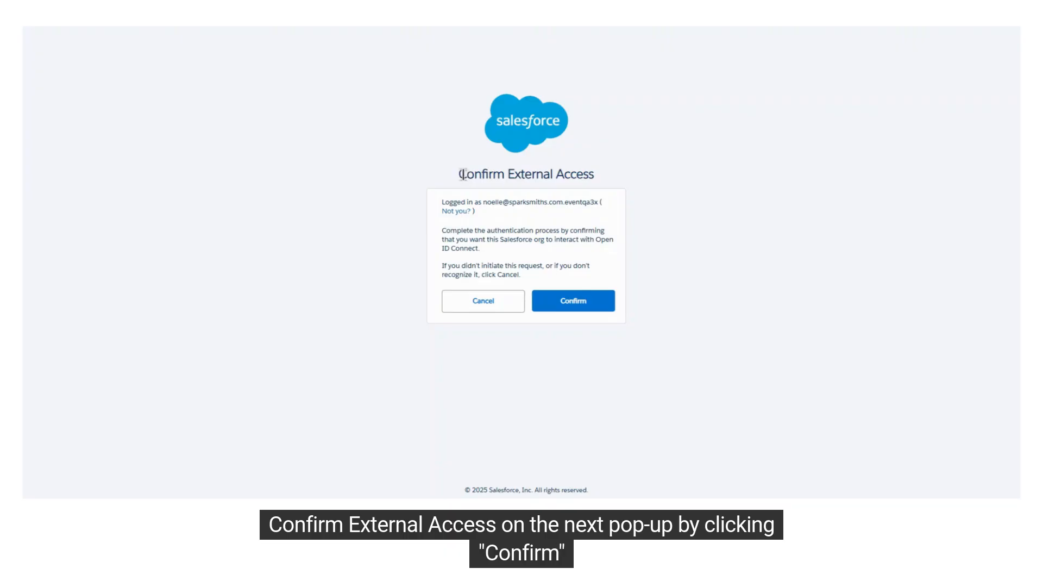
triple_click(466, 175)
click(638, 261)
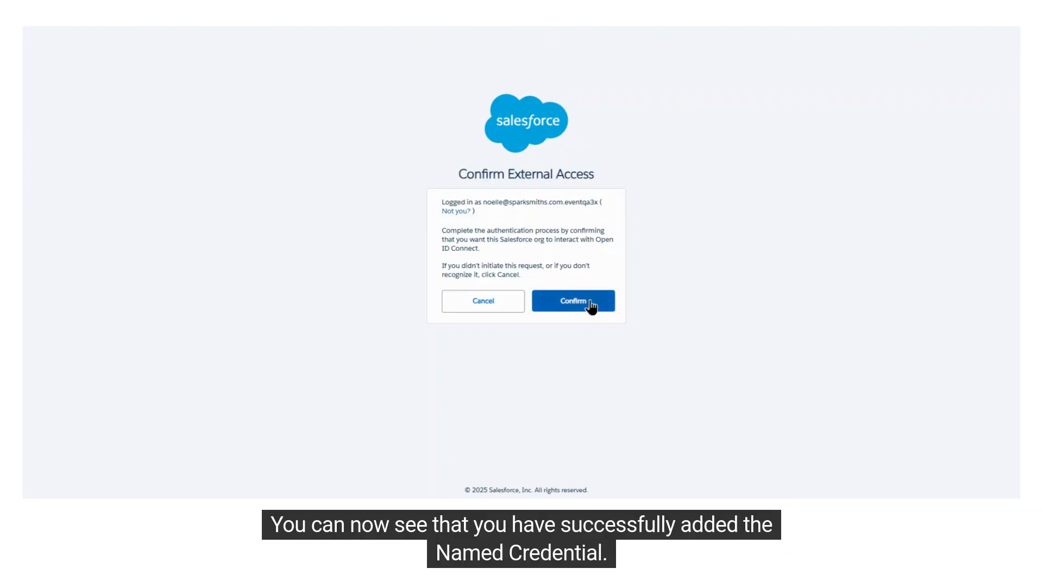
click(590, 302)
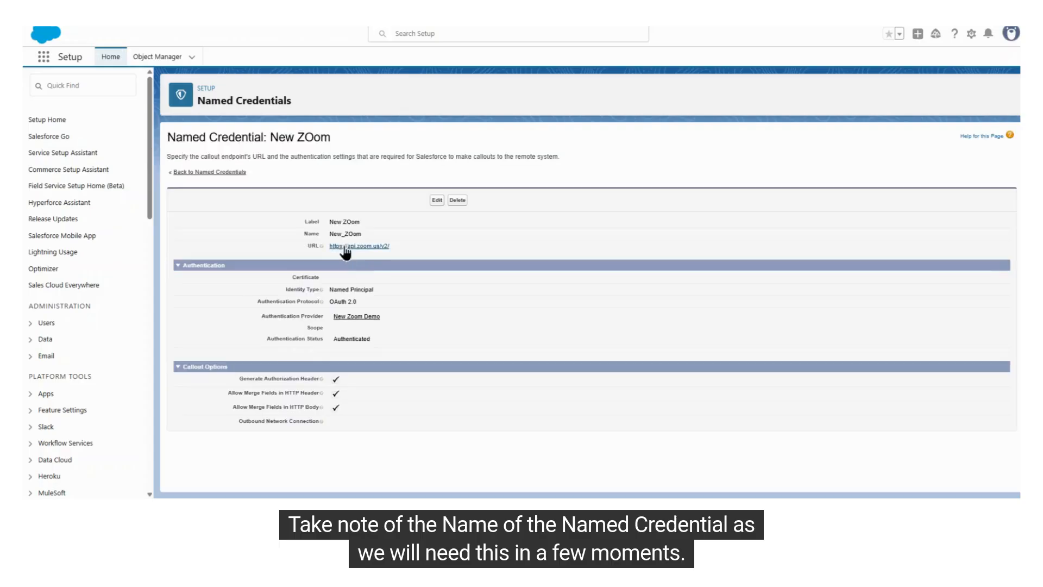
- Create a virtual platform connection named EventSpark Zoom with service provider Zoom and named credential Zoom_NC, leaving Token Duration In Minutes blank
drag(329, 234, 349, 237)
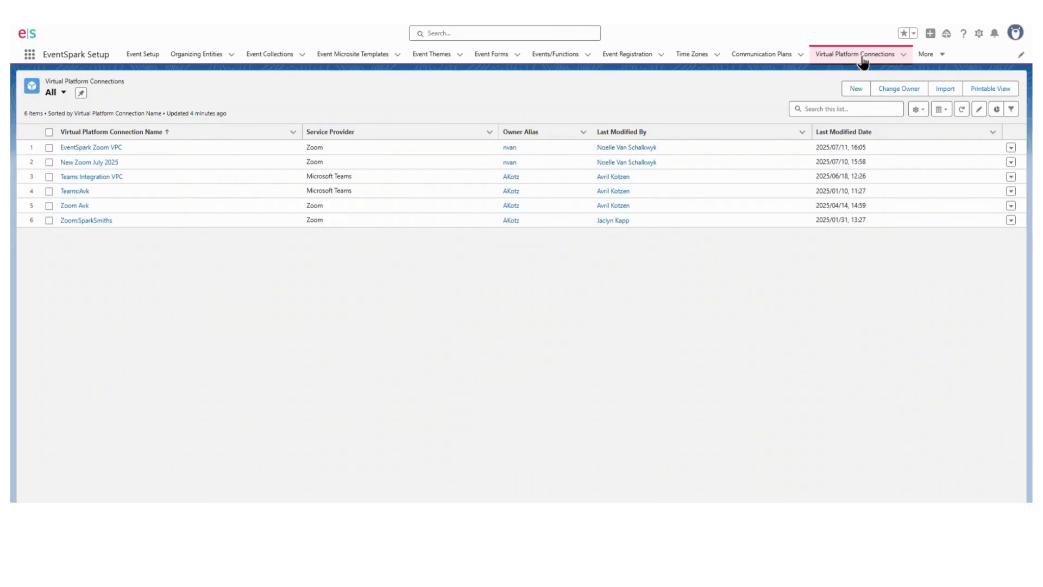
click(857, 88)
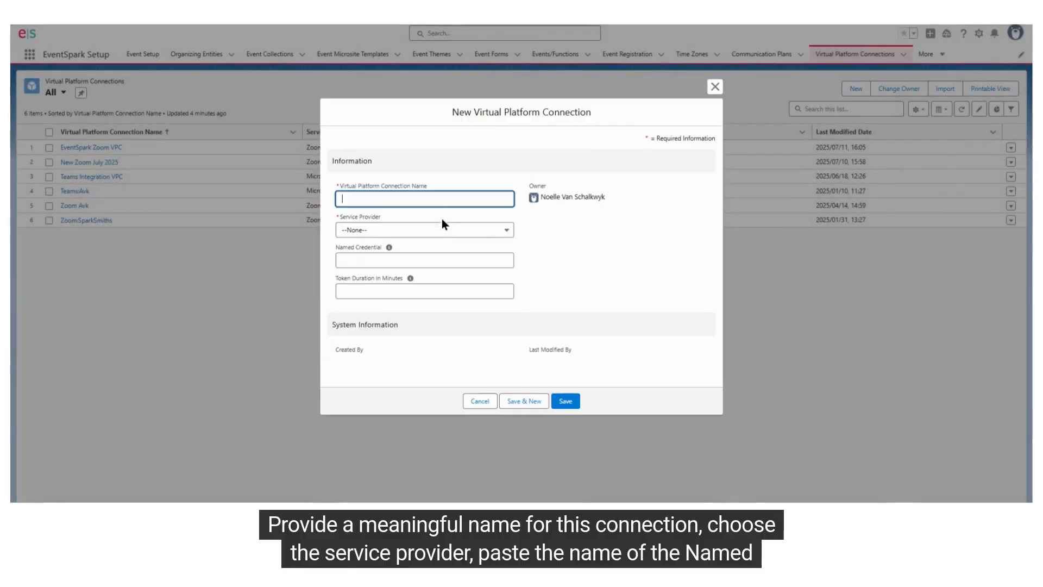
text(EventSpark Zoom)
key(Tab)
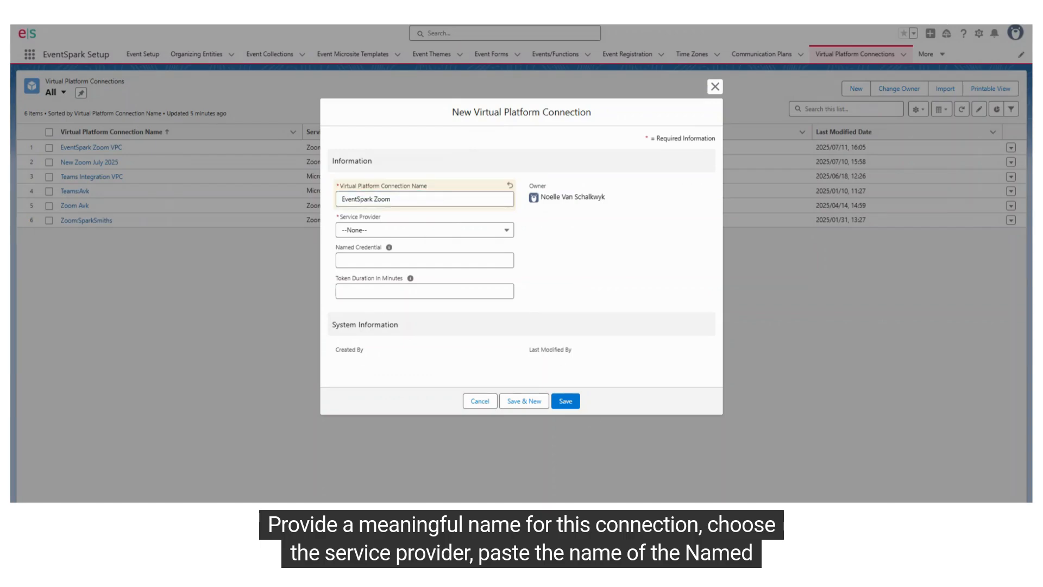
click(380, 230)
click(358, 262)
click(394, 261)
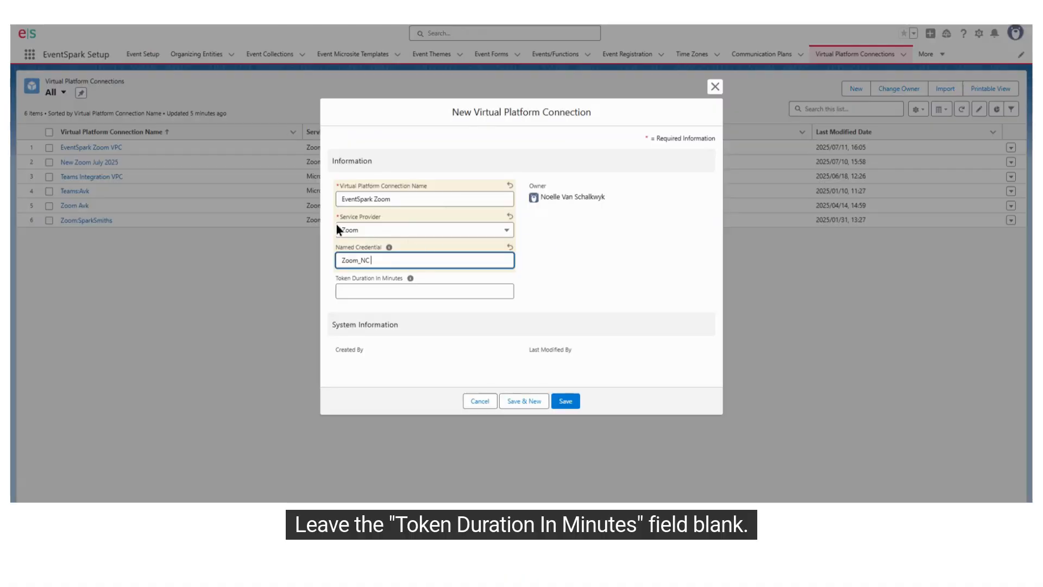
click(564, 400)
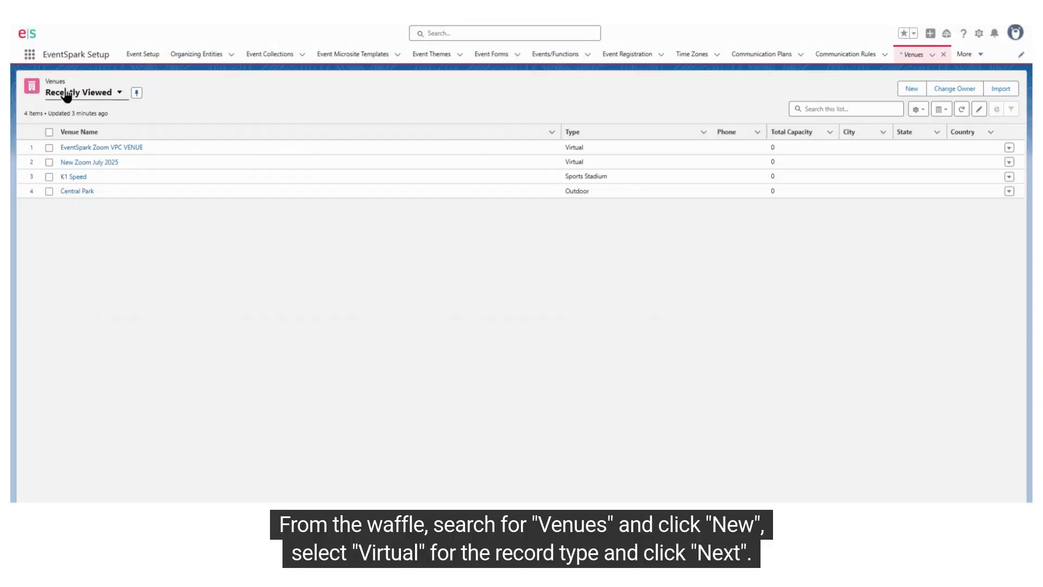
- Start a new venue with the Virtual record type and name it Zoom New Venue
click(912, 89)
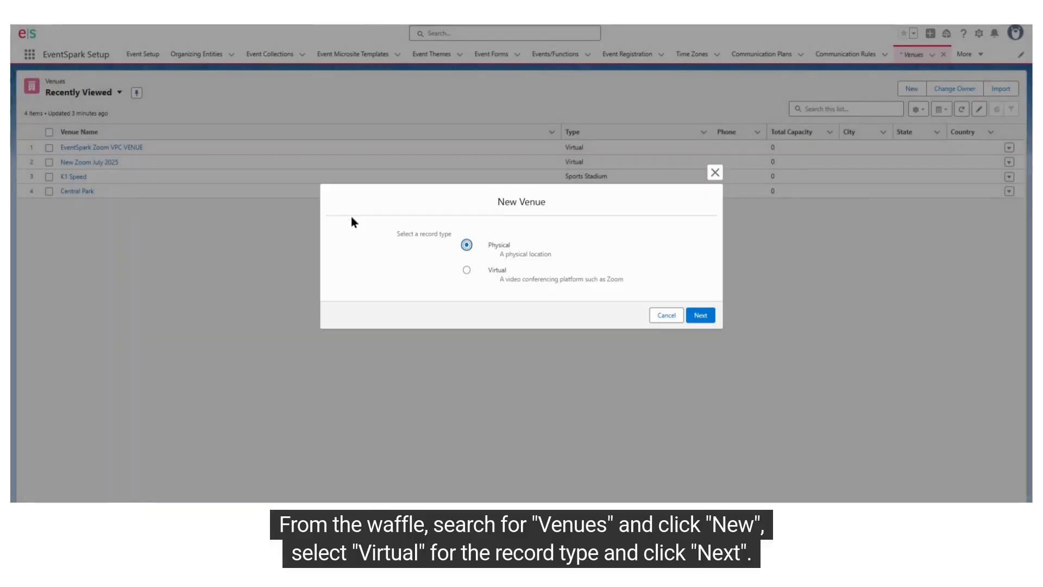
click(702, 313)
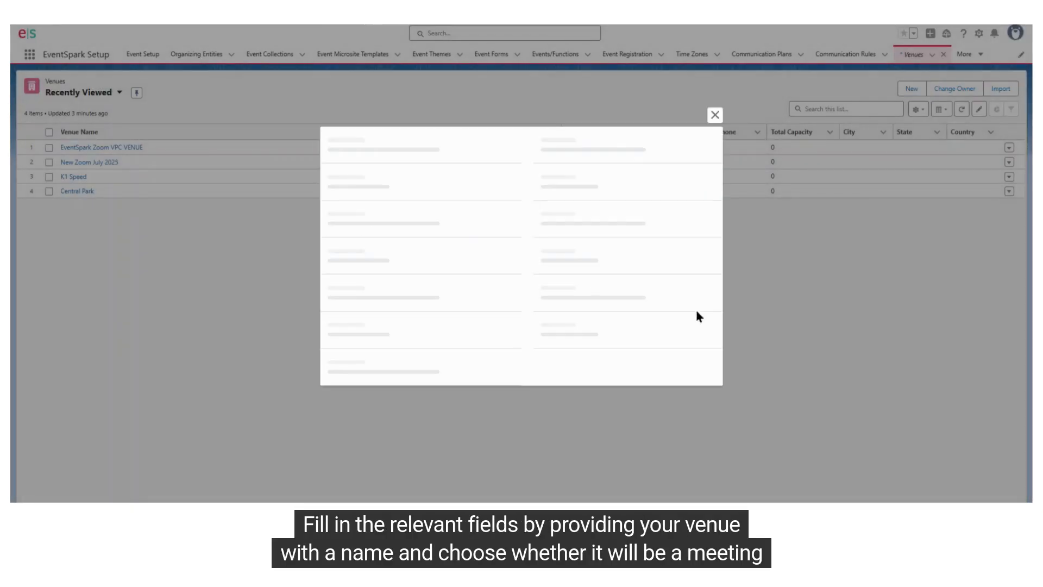
click(411, 136)
text(Zoom N)
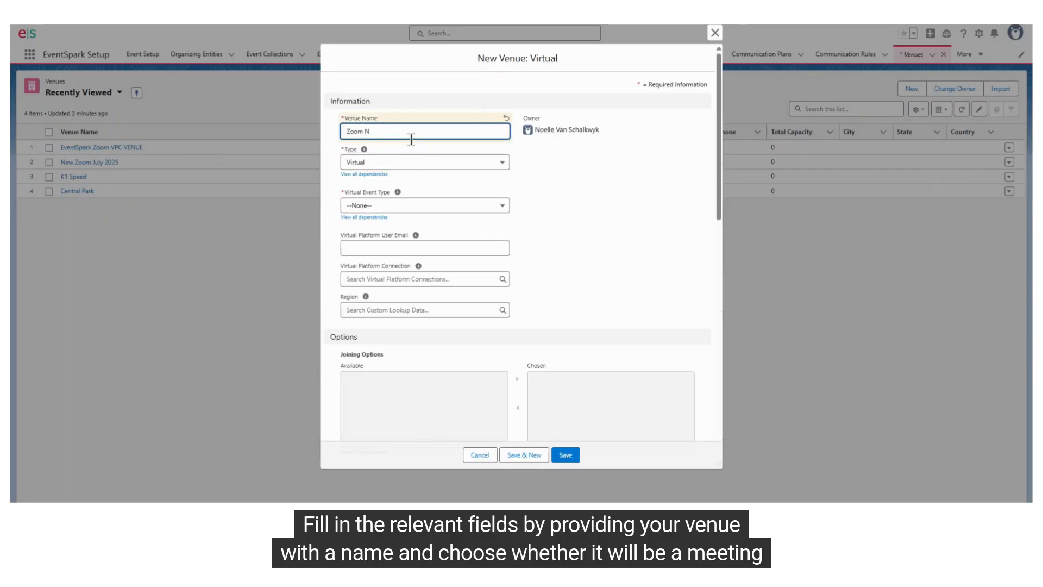
text(ew Ven)
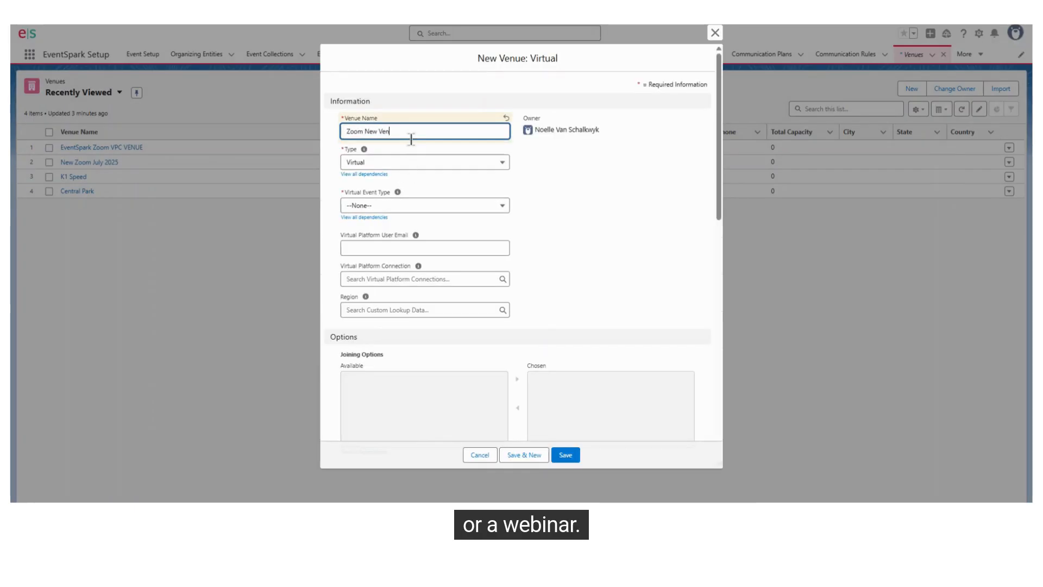
text(ue)
- Set the venue's type to Virtual and its Virtual Event Type to Meeting, and enter the organizer's Virtual Platform User Email
click(404, 162)
click(389, 175)
click(406, 205)
click(408, 240)
click(404, 248)
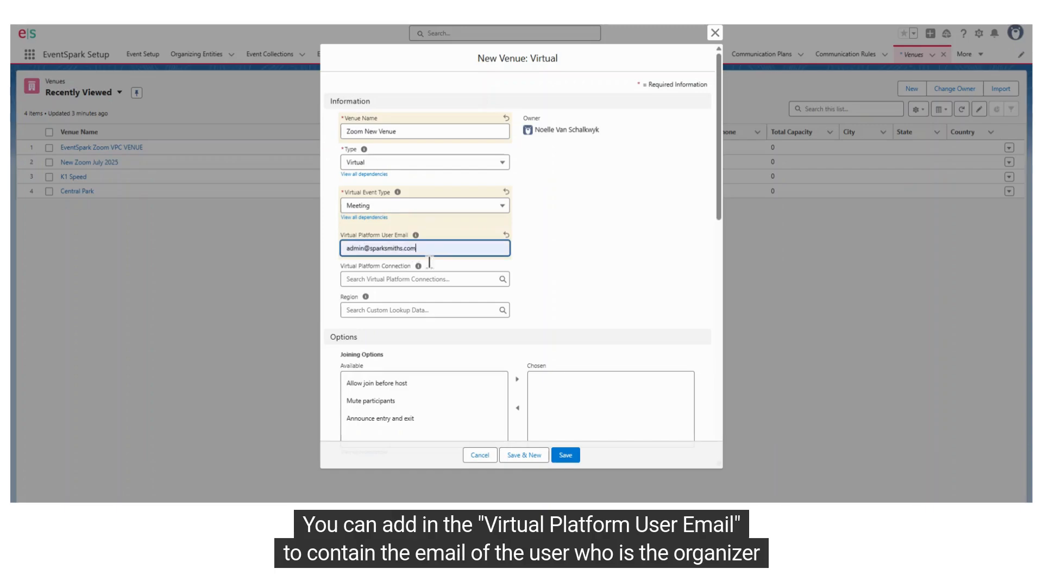
- Link the venue to the EventSpark Zoom virtual platform connection
scroll(586, 260, down, 1)
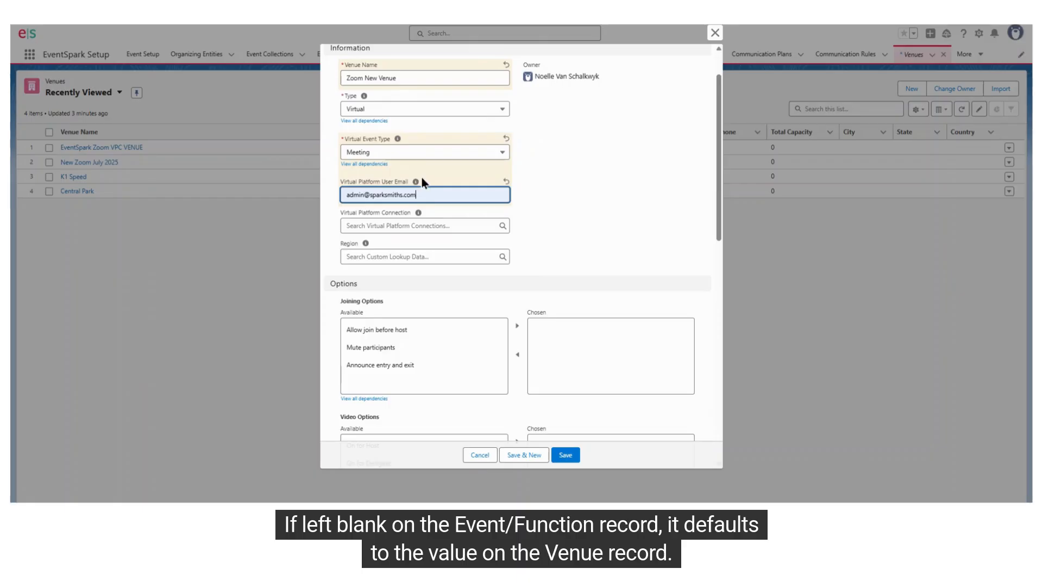
mouse_move(416, 182)
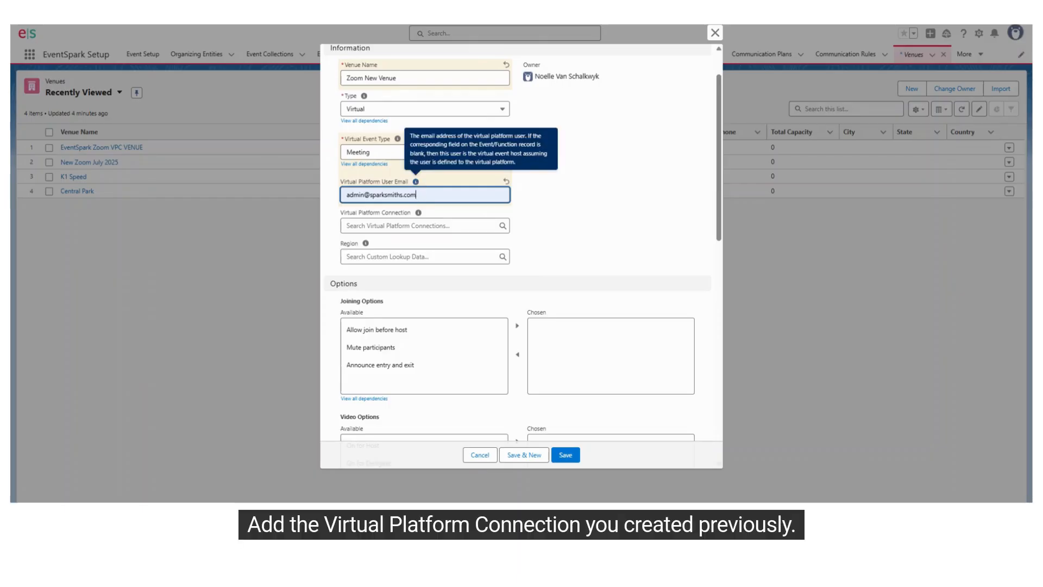
click(377, 220)
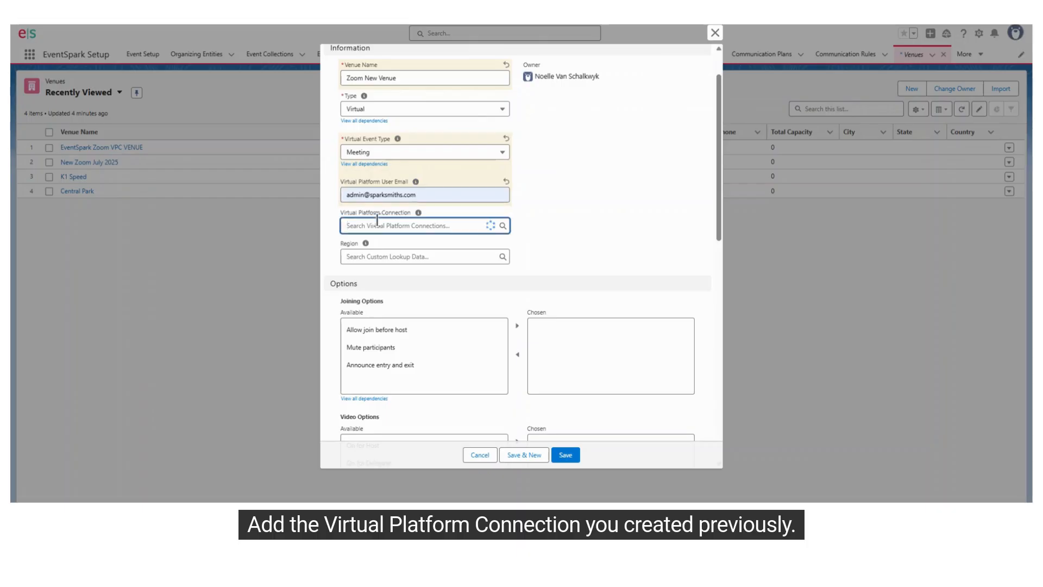
click(400, 265)
- Add Mute participants and Announce entry and exit to the venue's chosen Joining Options
scroll(585, 227, down, 1)
scroll(584, 227, down, 3)
click(463, 172)
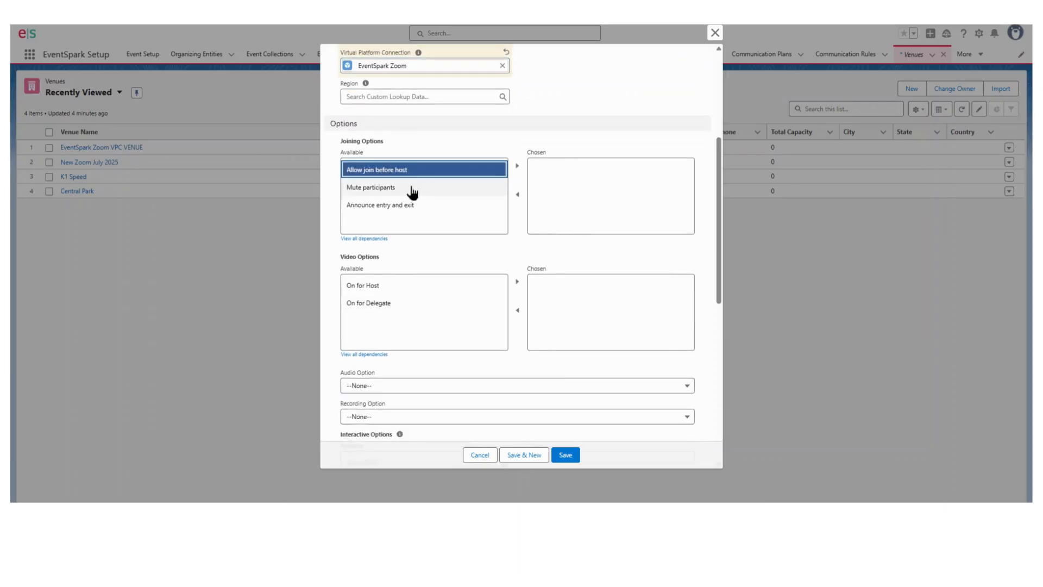
click(412, 187)
shift+click(426, 207)
click(518, 166)
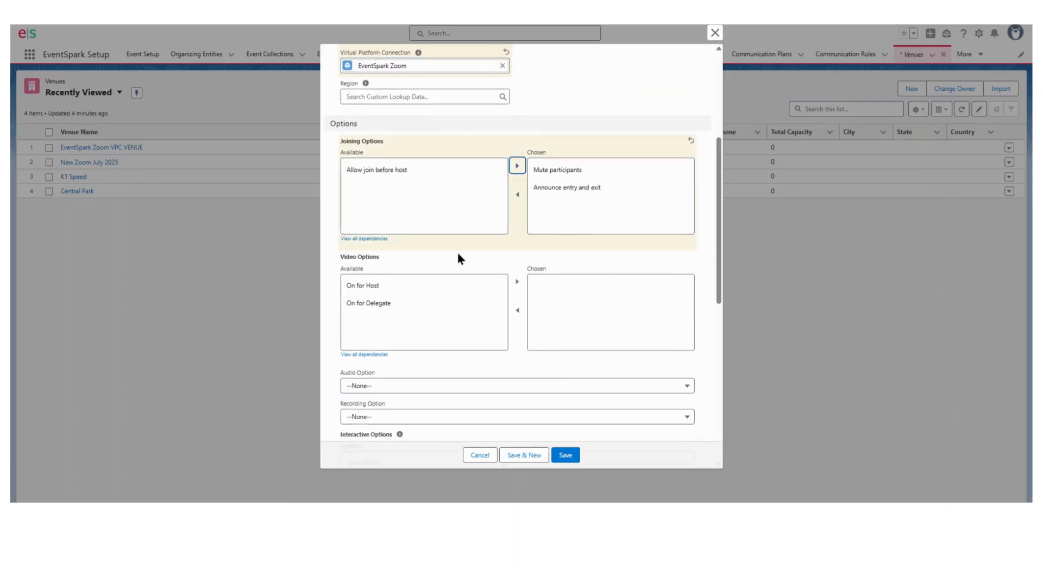
- Add On for Host to the venue's chosen Video Options
scroll(457, 258, down, 1)
click(427, 233)
click(517, 208)
- Set the venue's Audio Option to Both and its Recording Option to Do Not Record Automatically
scroll(403, 256, down, 1)
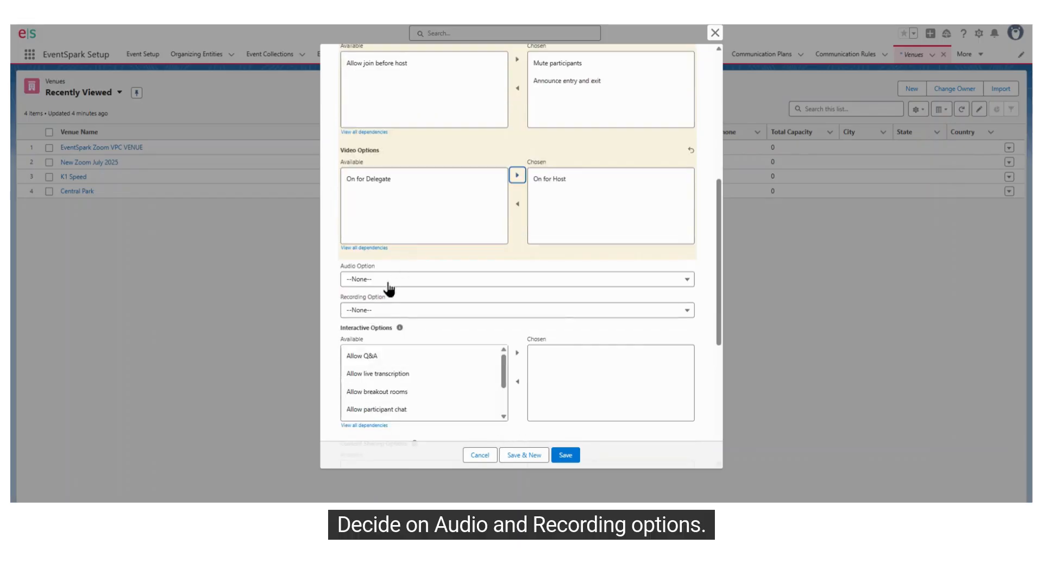
click(391, 288)
click(402, 347)
click(407, 313)
click(402, 345)
- Add Allow Q&A to the venue's chosen Interactive Options
scroll(526, 296, down, 2)
click(341, 225)
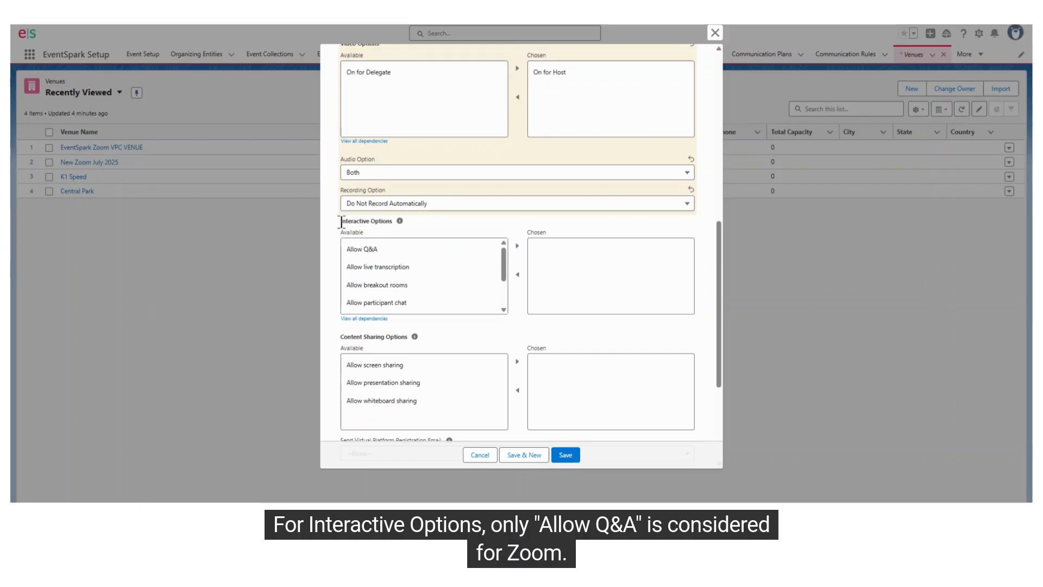
click(377, 250)
click(516, 247)
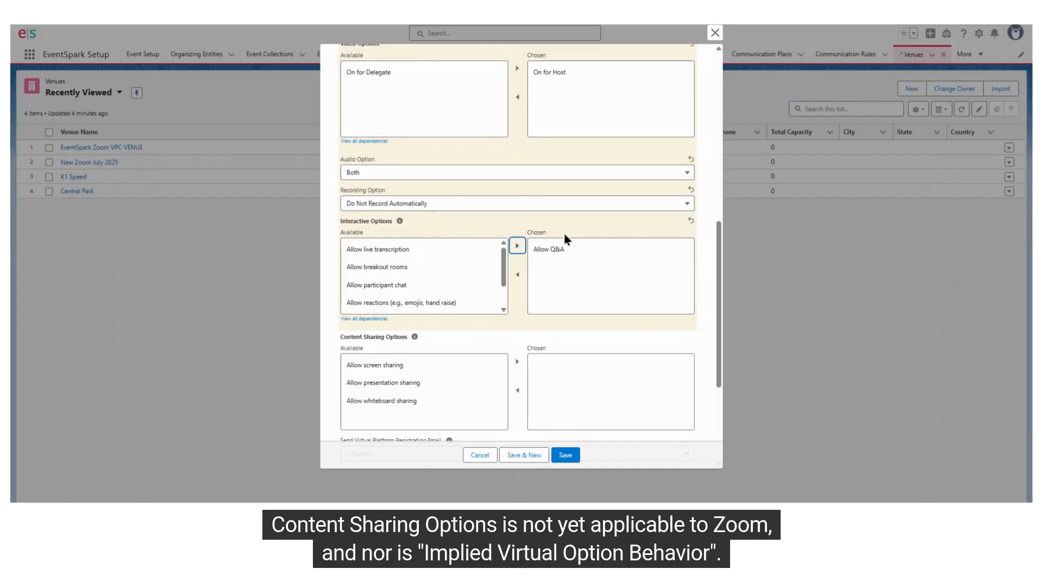
- Save the new virtual venue, leaving Content Sharing Options and Implied Virtual Option Behavior unset
scroll(594, 264, down, 3)
drag(342, 177, 397, 178)
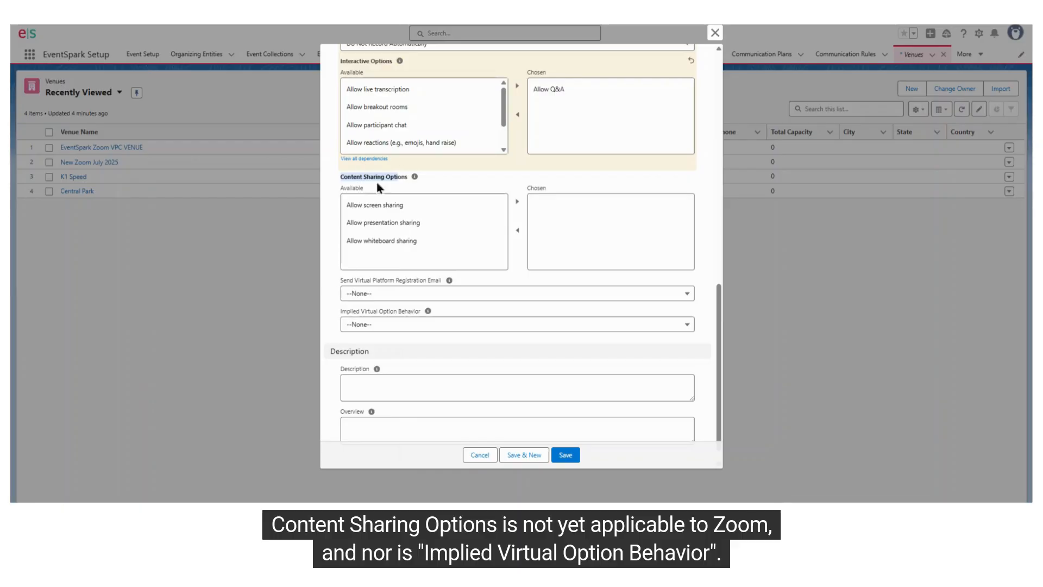
drag(341, 311, 417, 316)
scroll(576, 234, down, 1)
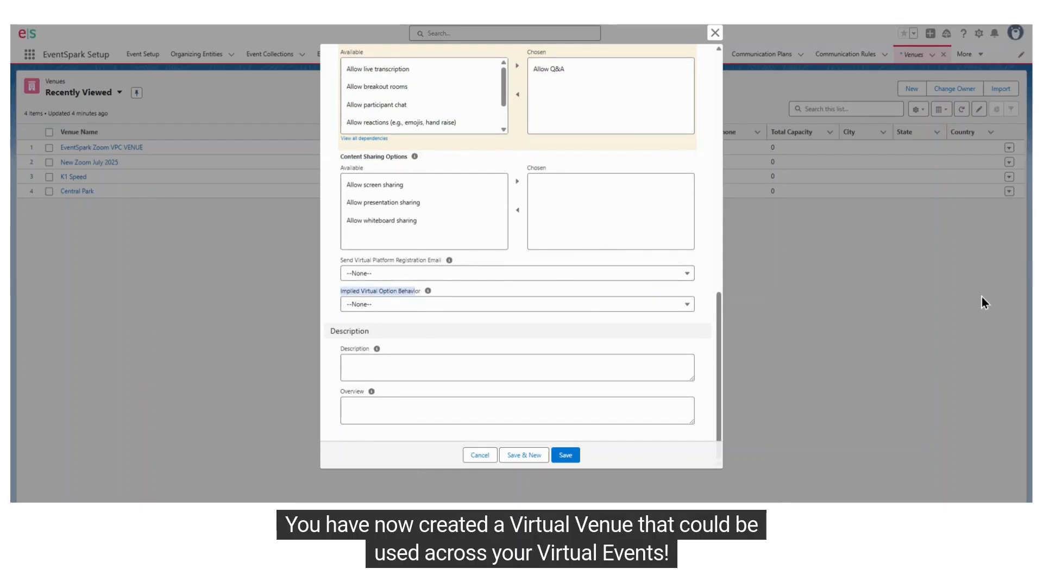
click(553, 456)
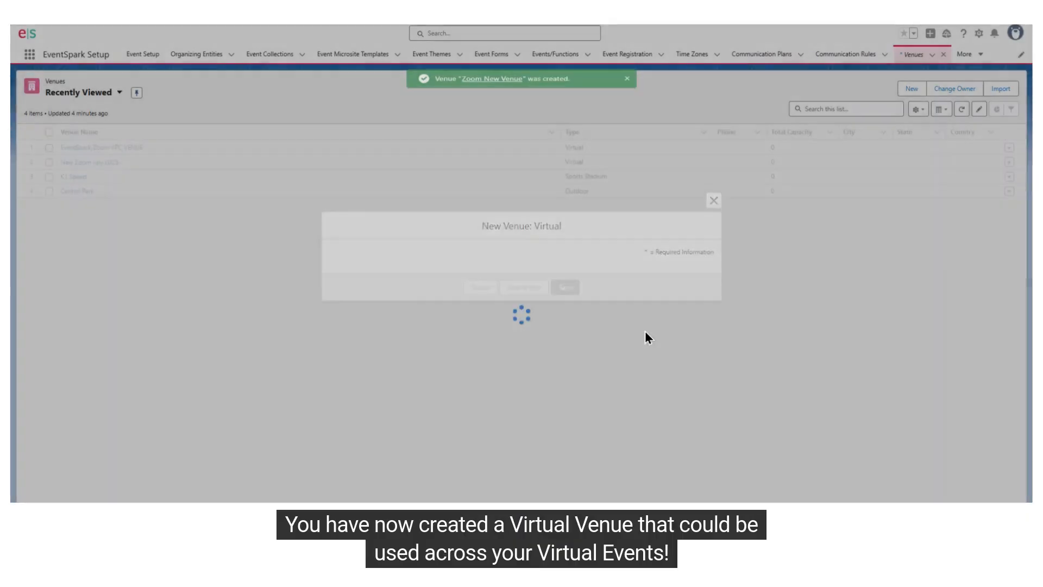